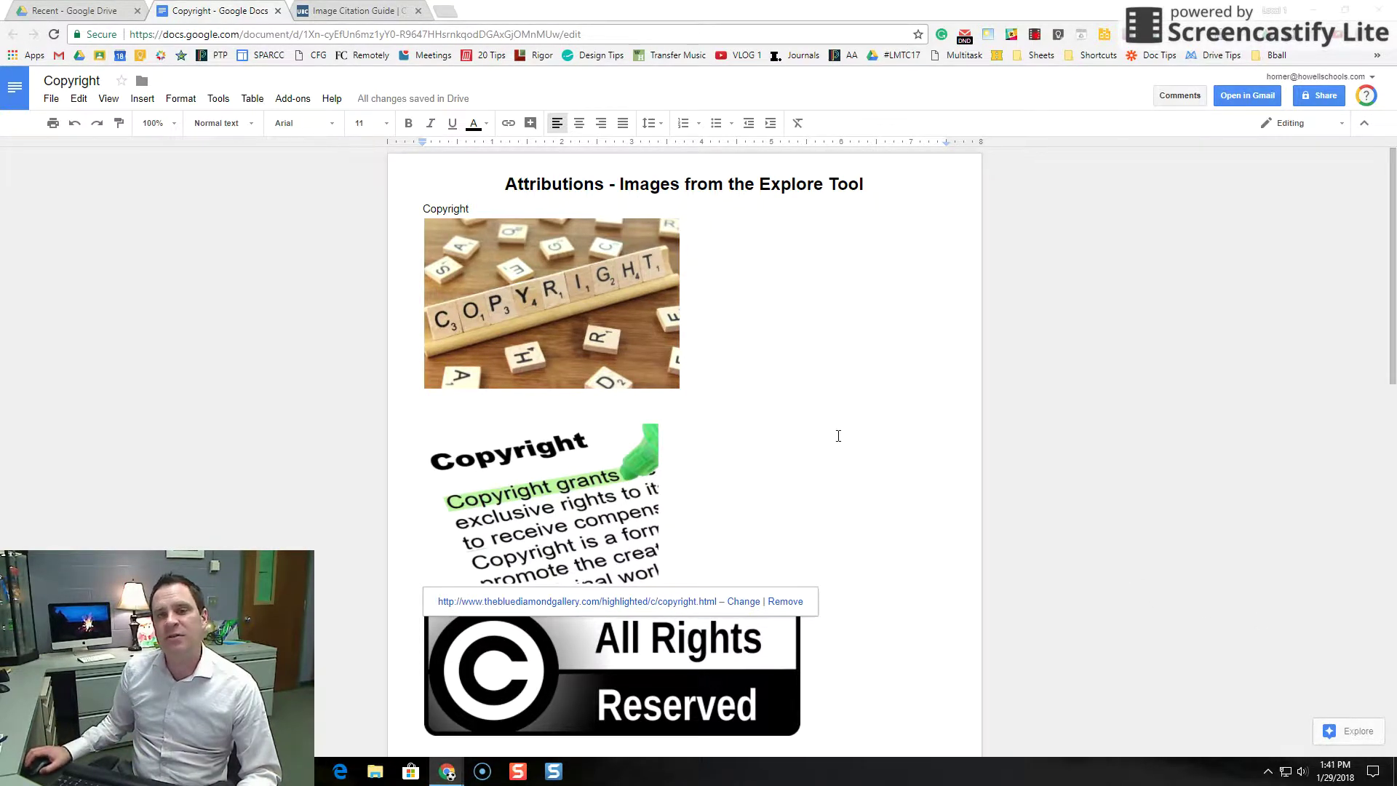
Switch to the UBC Image Citation Guide at its Creative Commons Images section
left_click(364, 11)
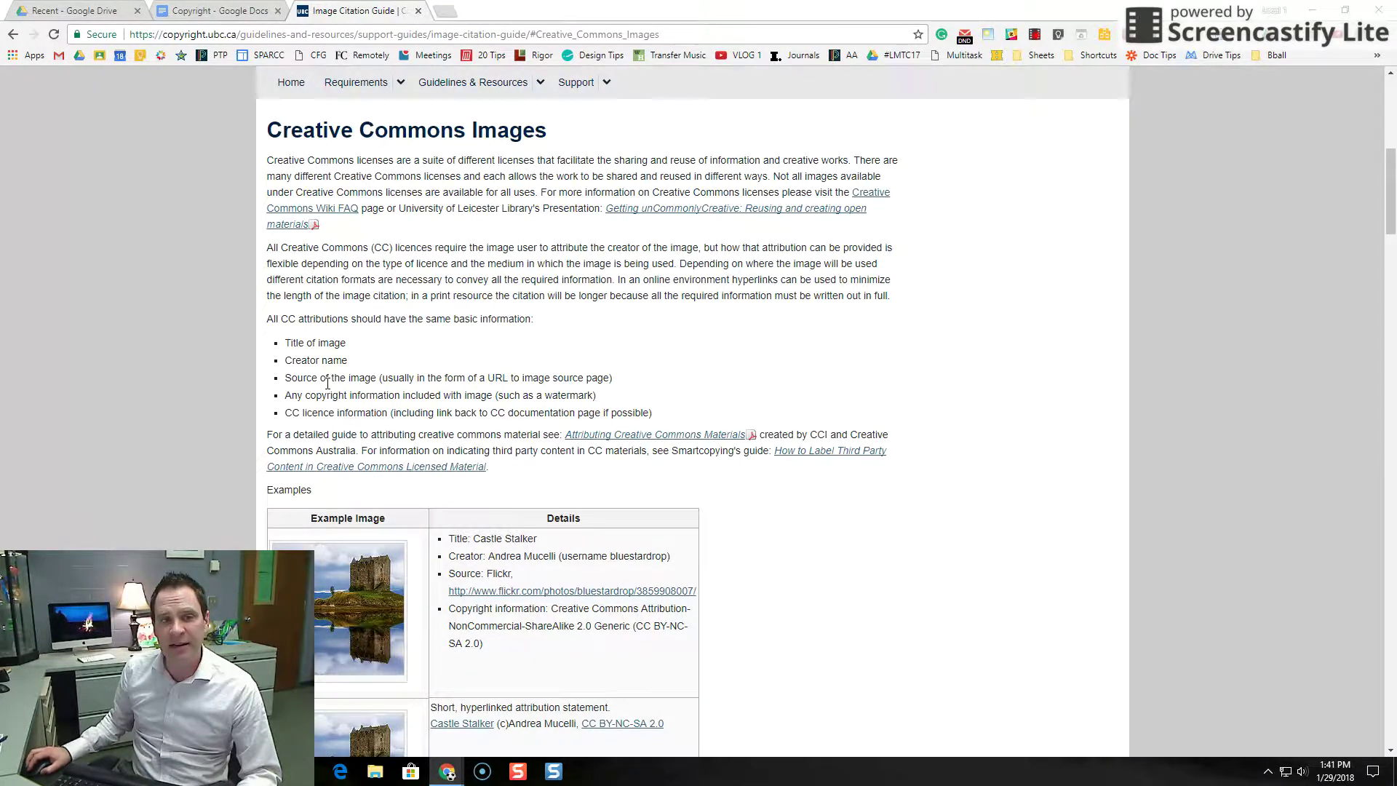
Highlight the Title, Creator, Source, copyright and CC licence requirements, then return to the Copyright document
scroll(459, 349, "down", 1)
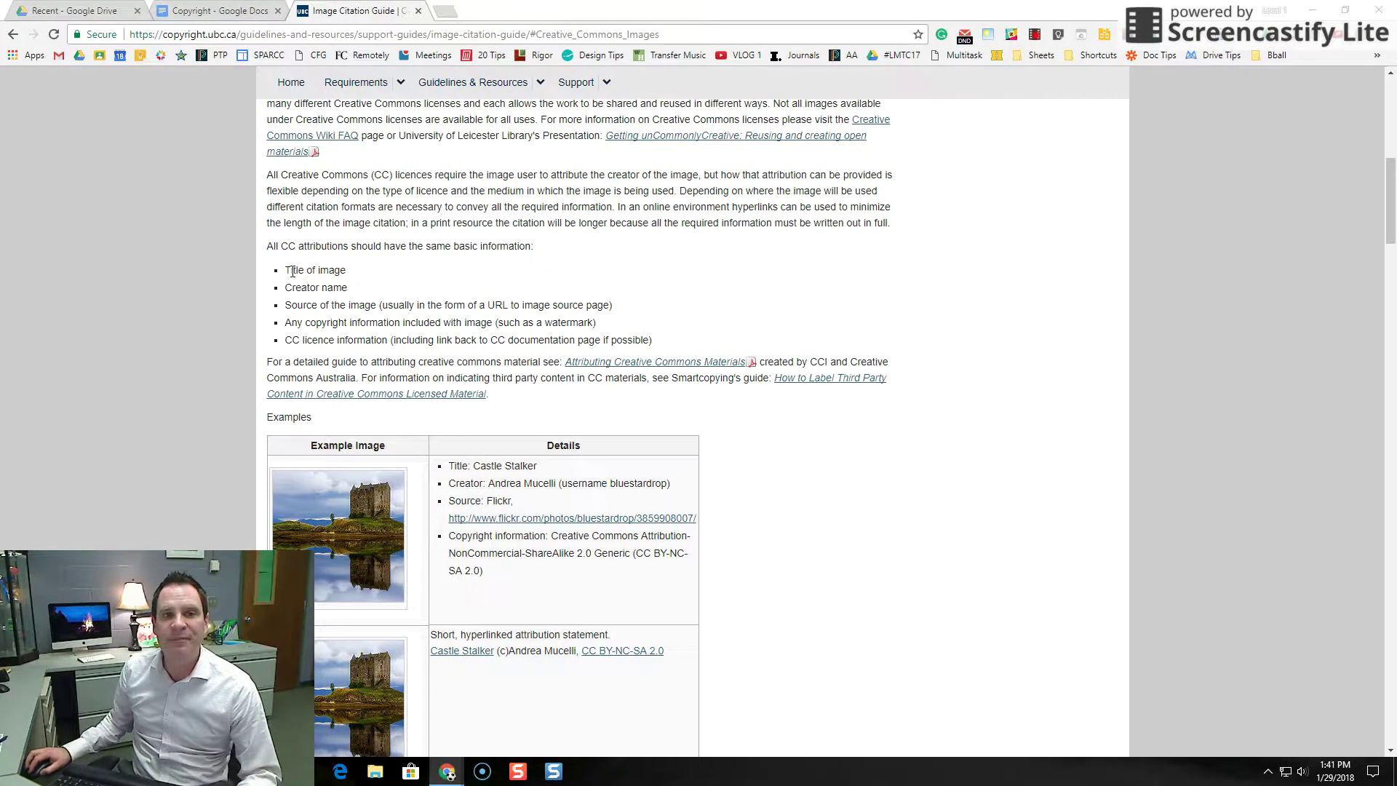
left_click_drag(287, 271, 356, 278)
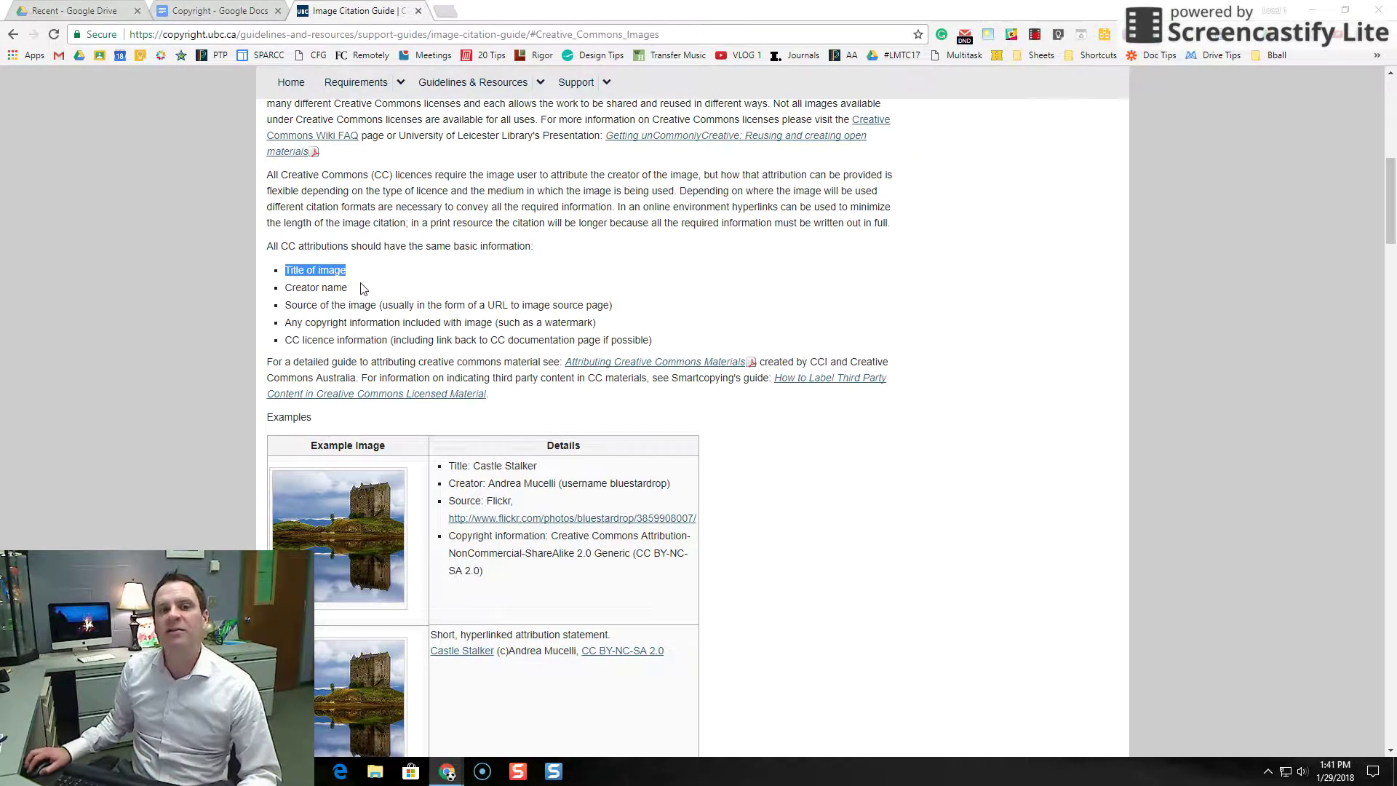
left_click(362, 292)
triple_click(286, 292)
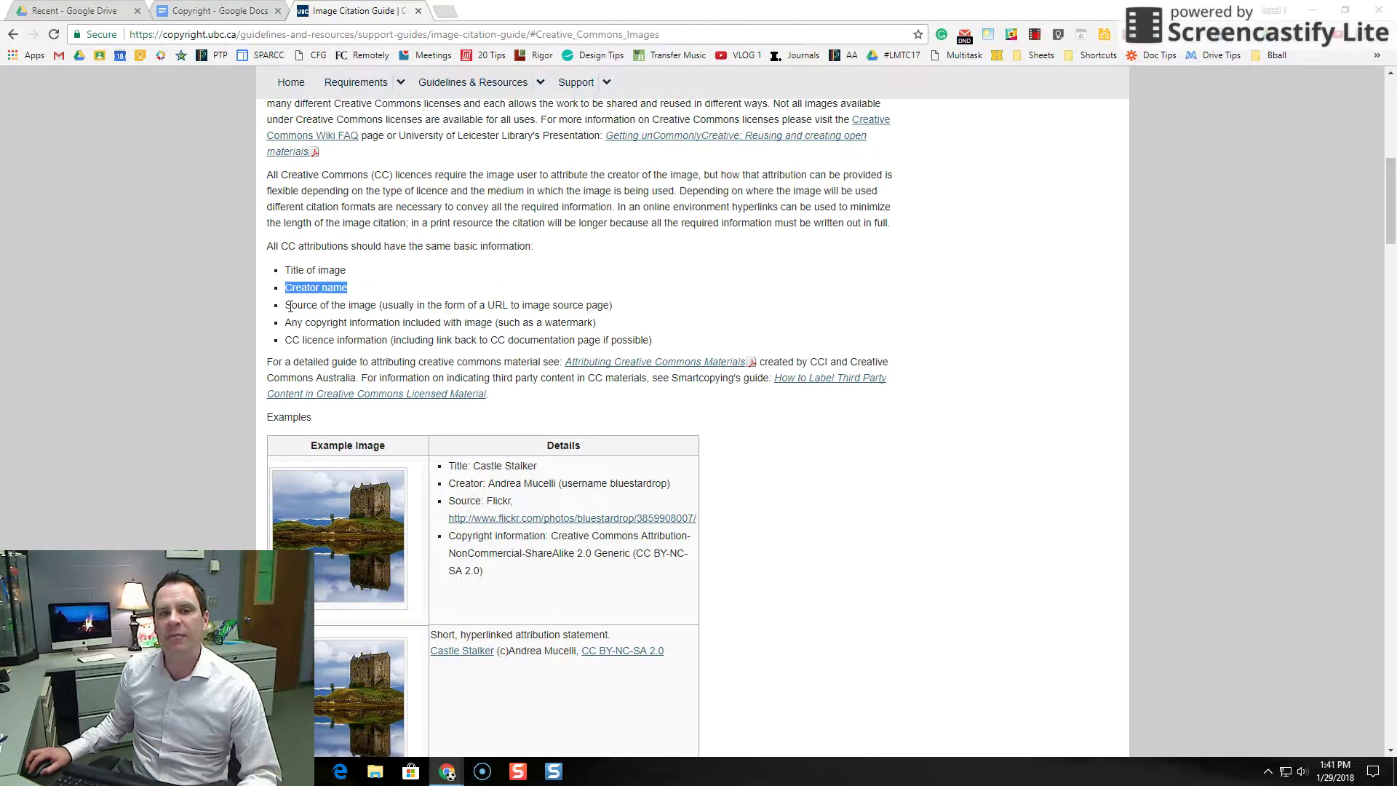
left_click_drag(290, 307, 375, 305)
left_click_drag(289, 323, 670, 350)
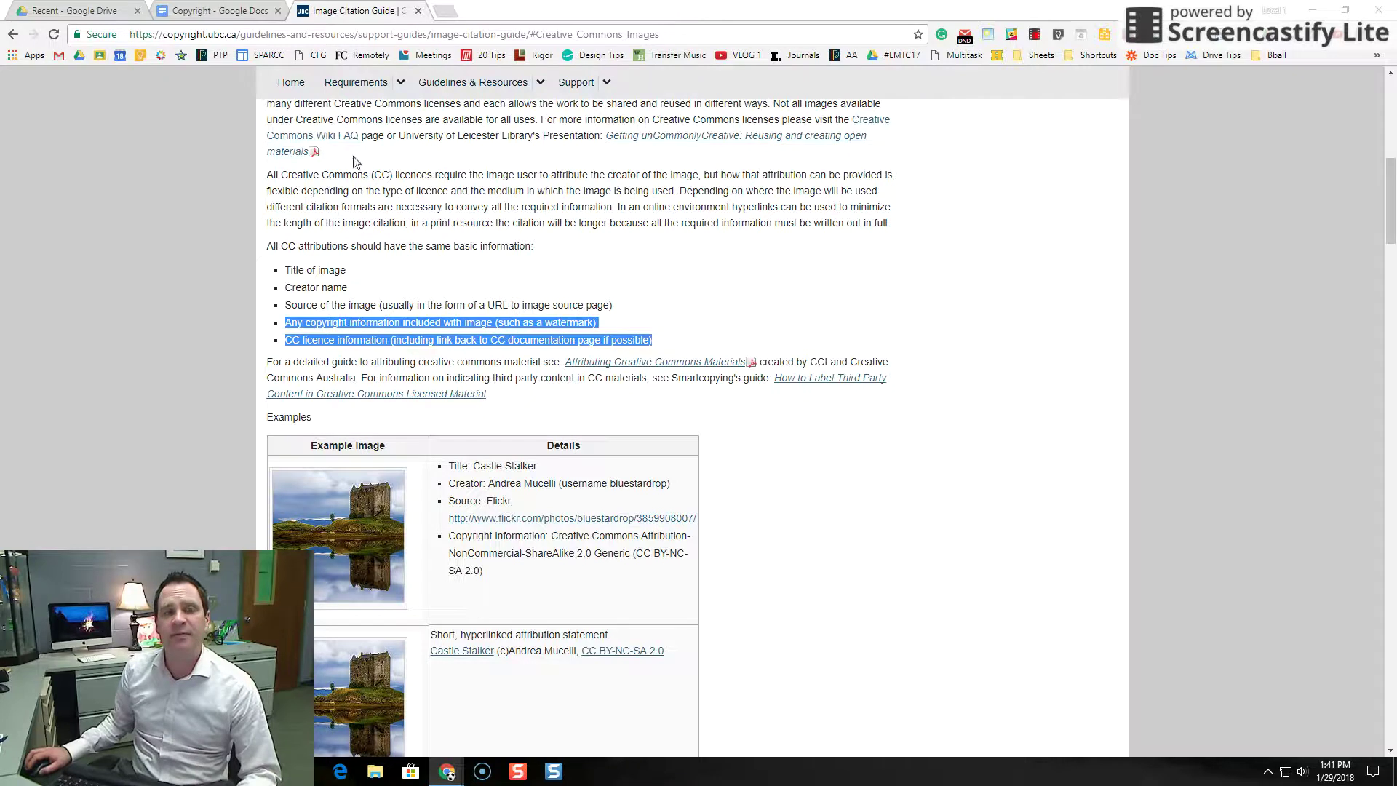
key("ctrl+shift+Tab")
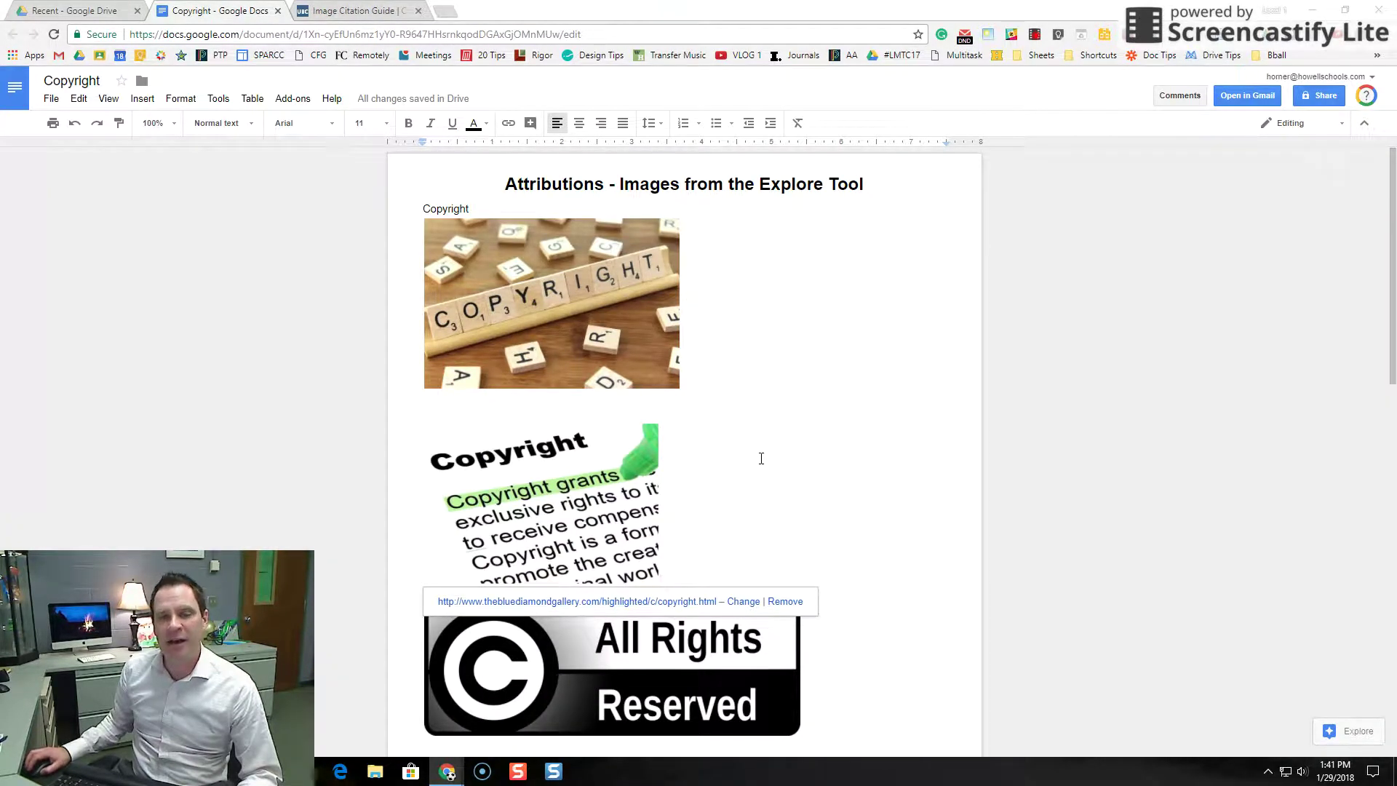
Open Explore, check the scrabble and Copyright grants image links, and select the wooden tile image
left_click(1351, 734)
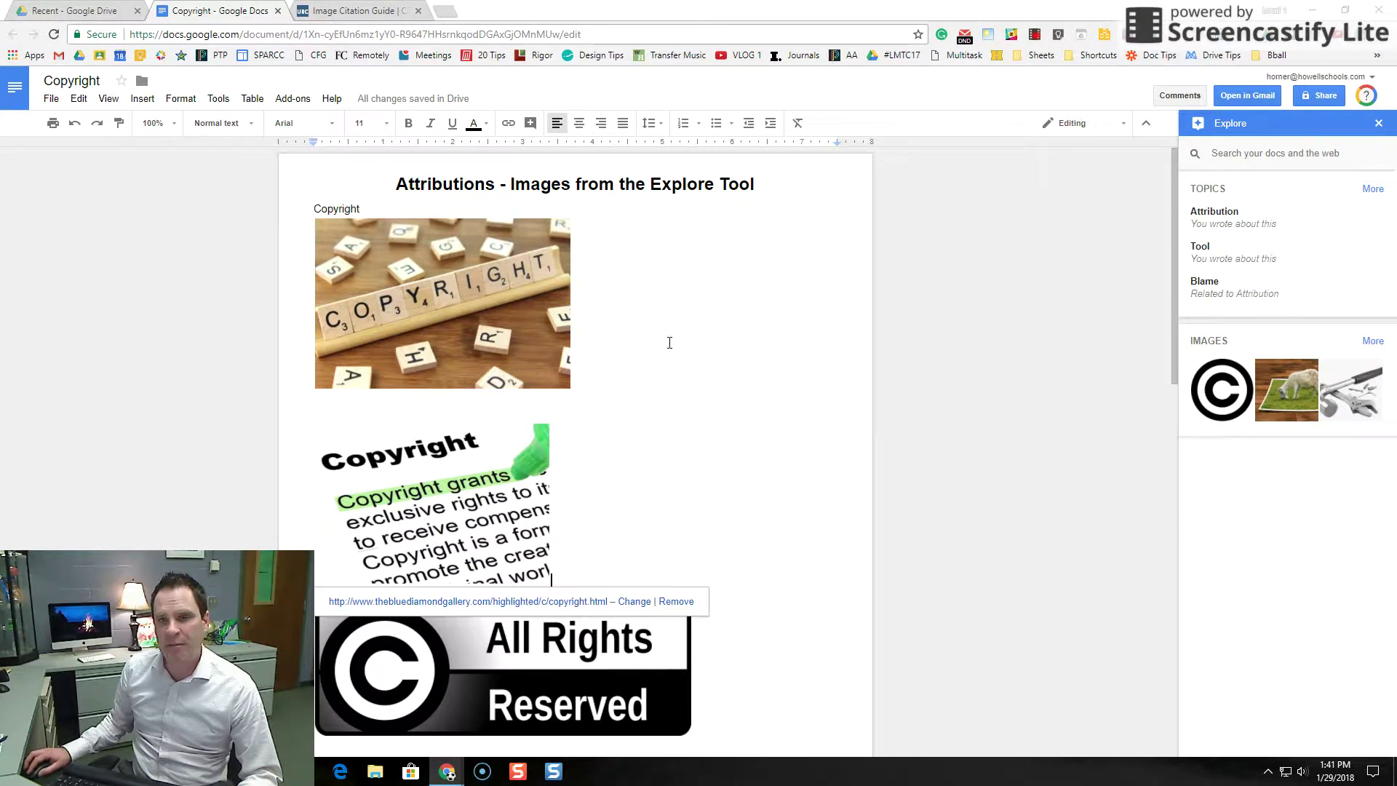
mouse_move(1231, 416)
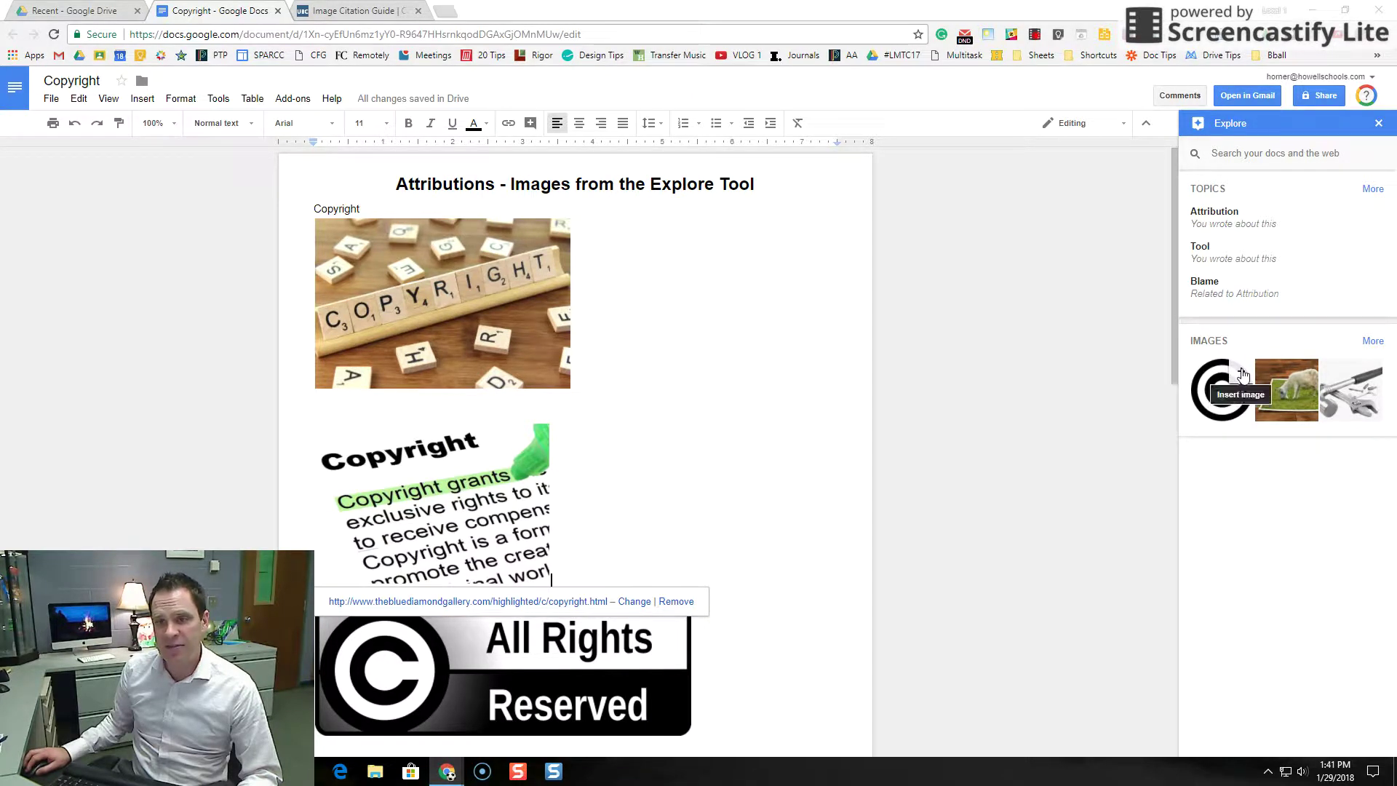
left_click(778, 358)
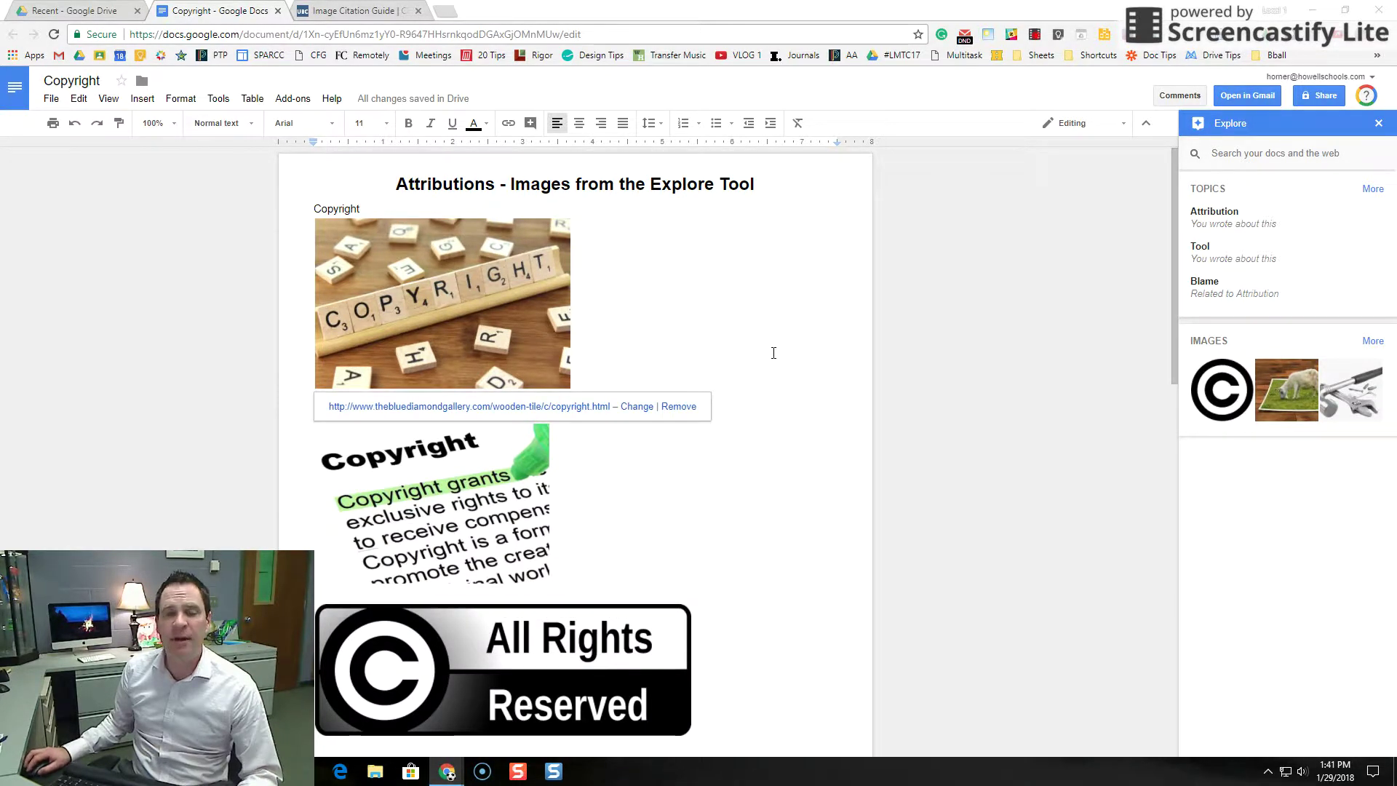
left_click(778, 513)
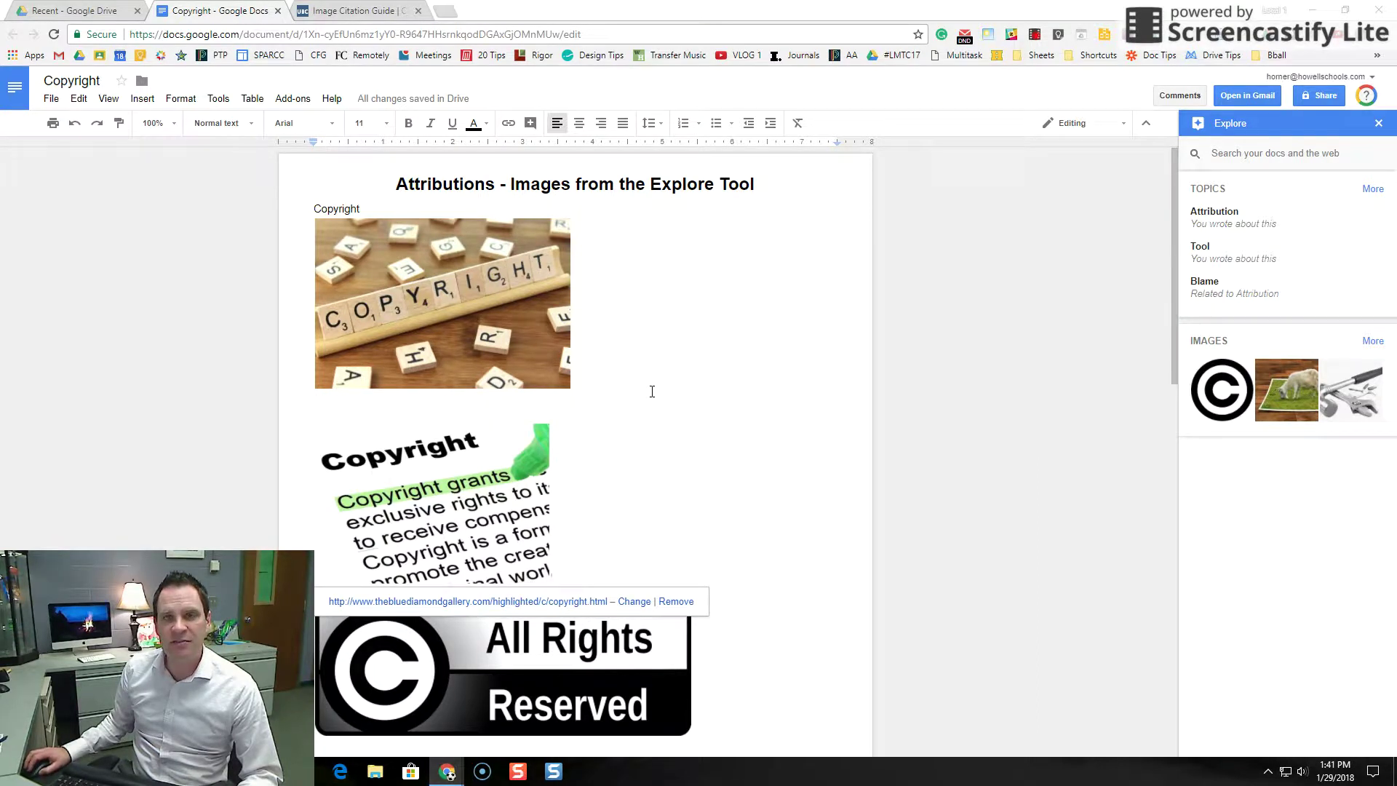
left_click(472, 313)
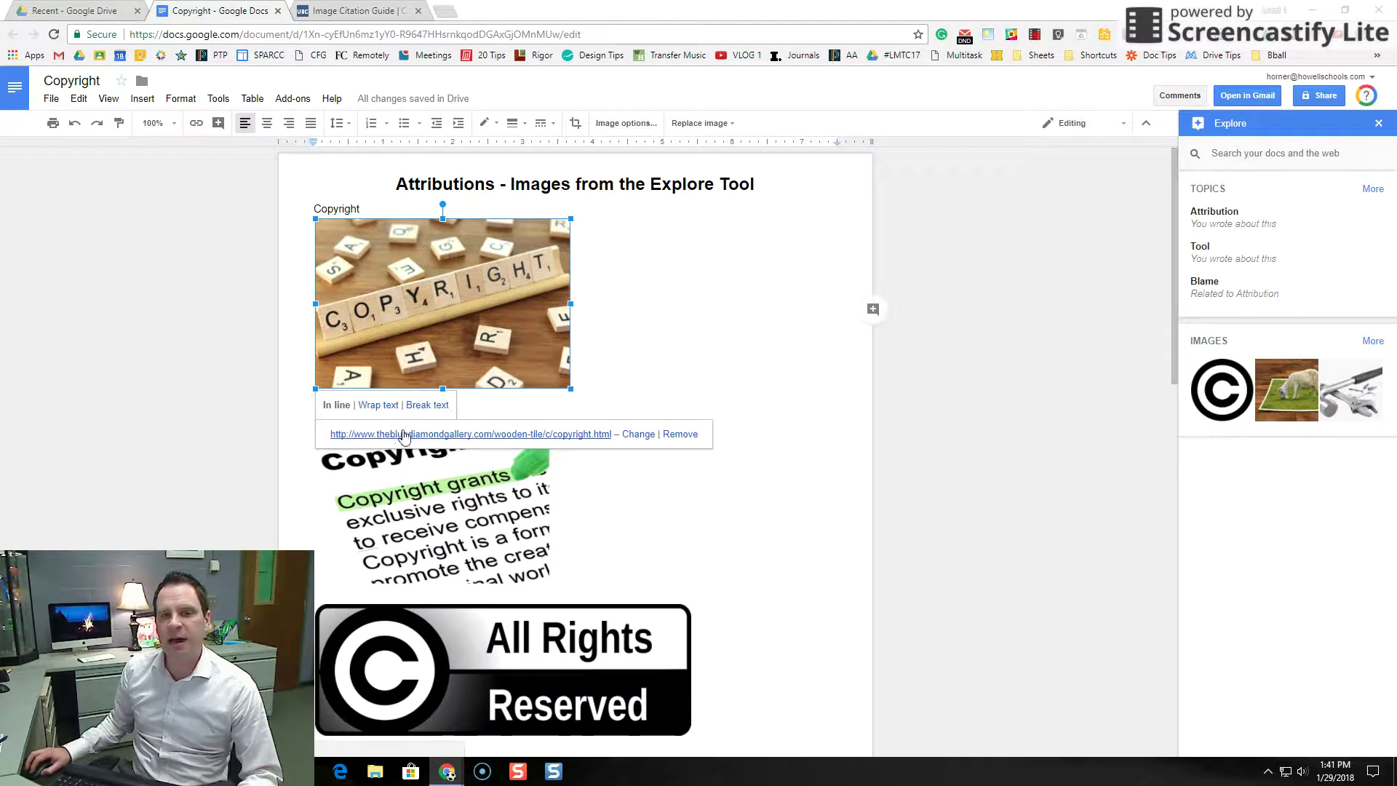
Copy the wooden tile image's CMI details, Title through Original Image, from its Blue Diamond Gallery page
left_click(450, 434)
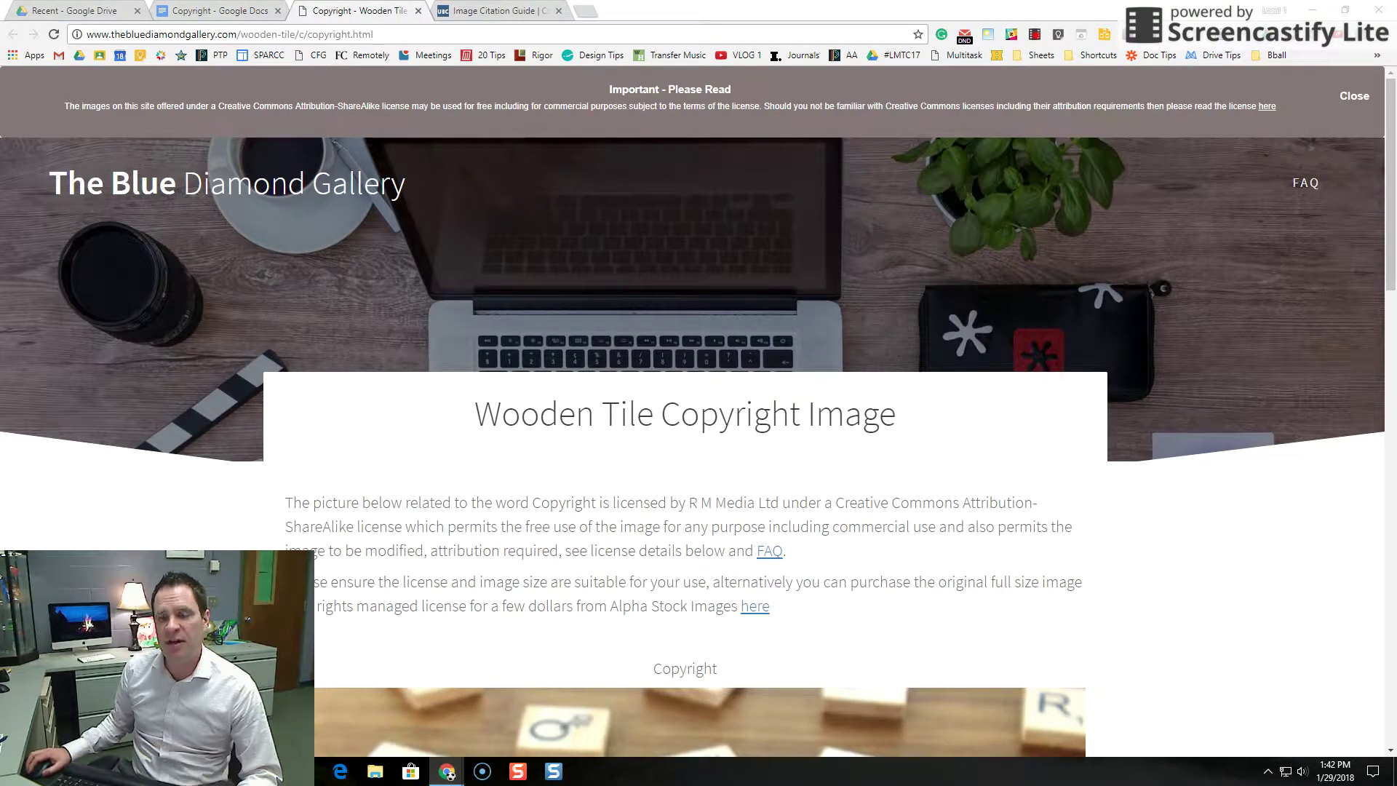
scroll(698, 408, "down", 12)
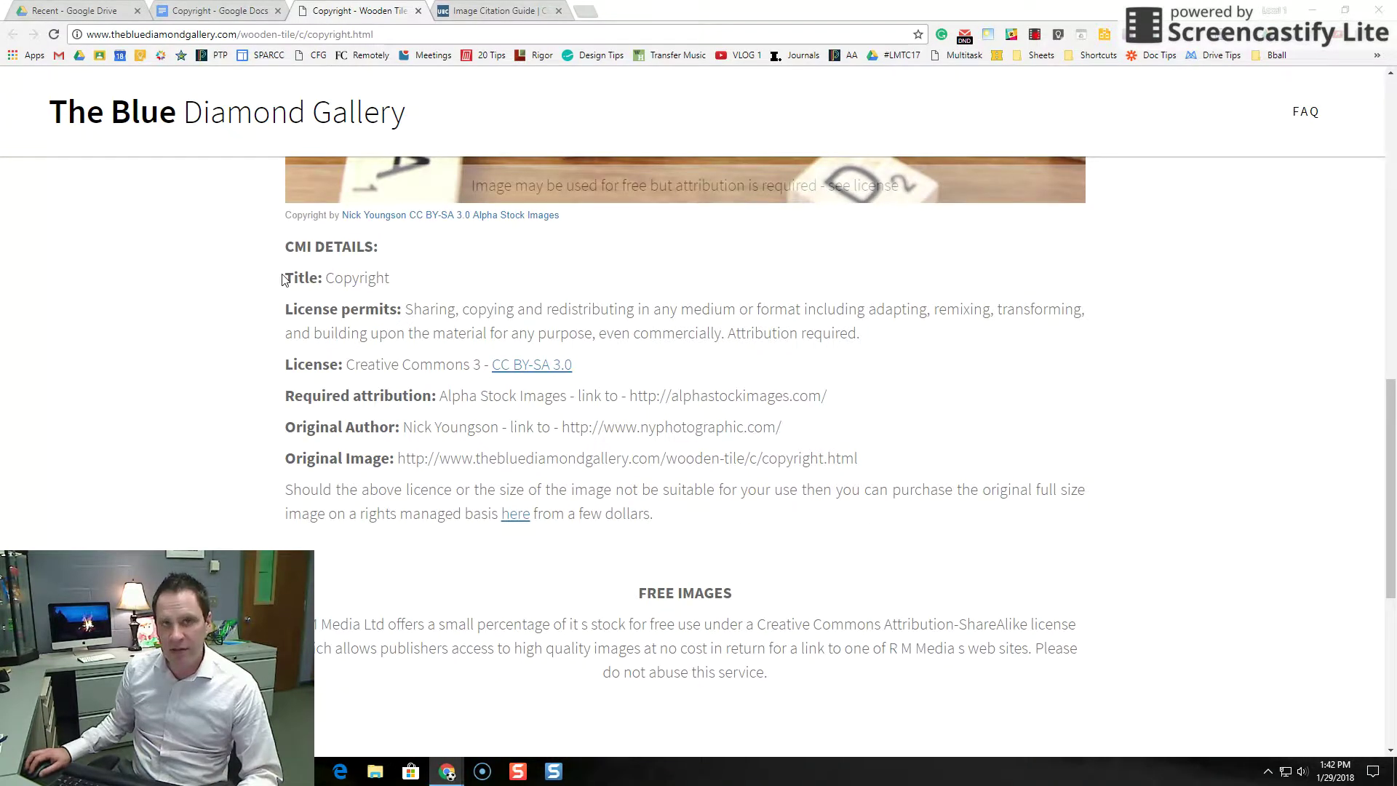
left_click_drag(283, 279, 863, 455)
right_click(768, 335)
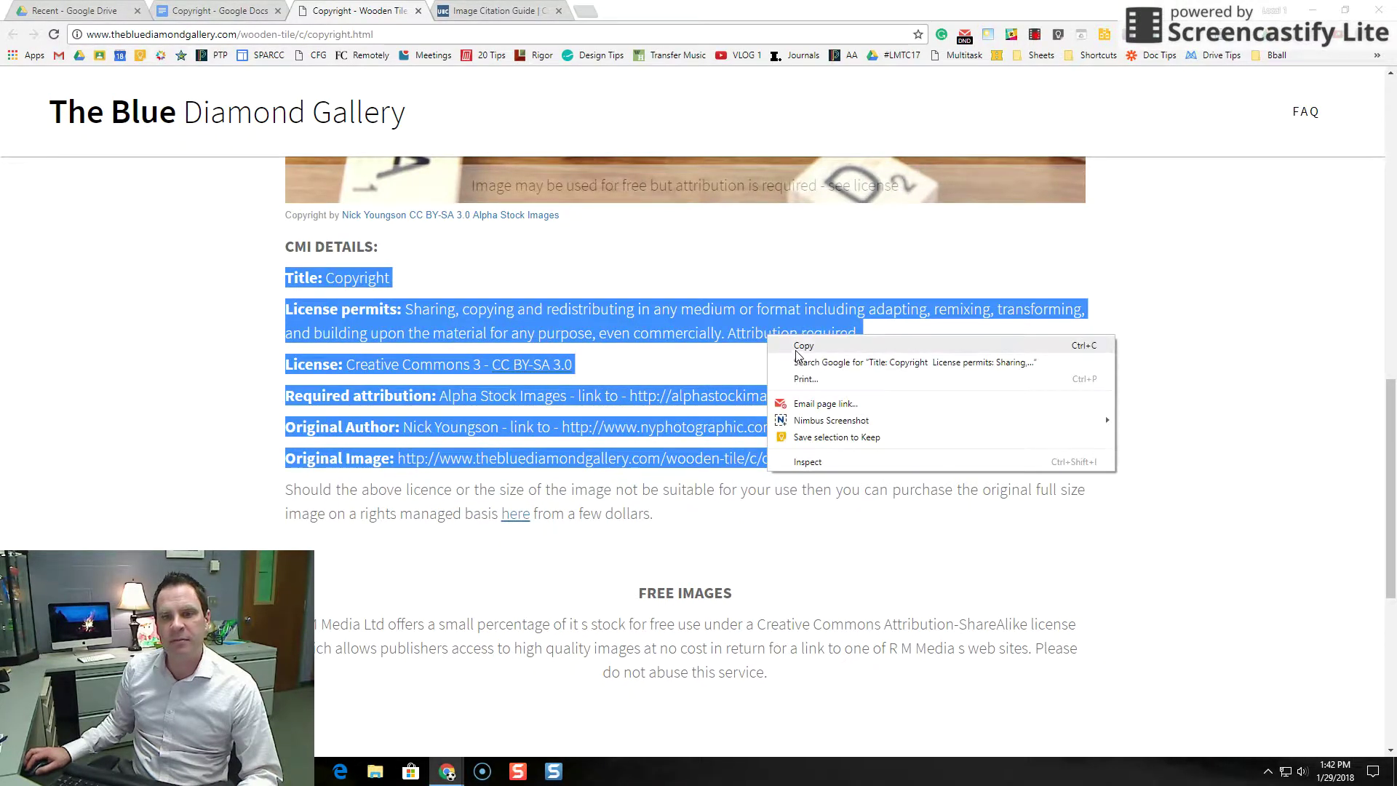
left_click(797, 343)
left_click(232, 9)
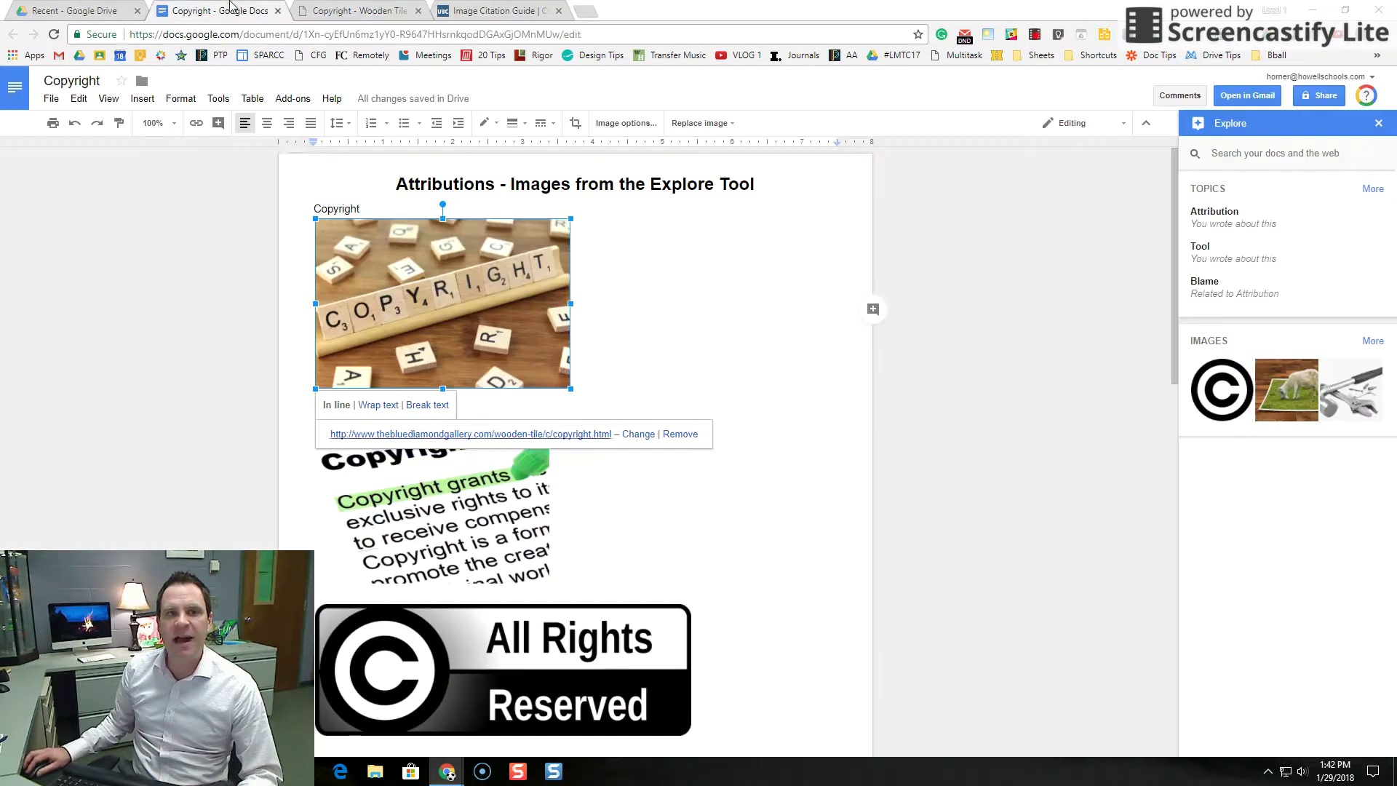
Paste the wooden tile CMI details below the image and set them to font size 10
left_click(592, 395)
key("ctrl+v")
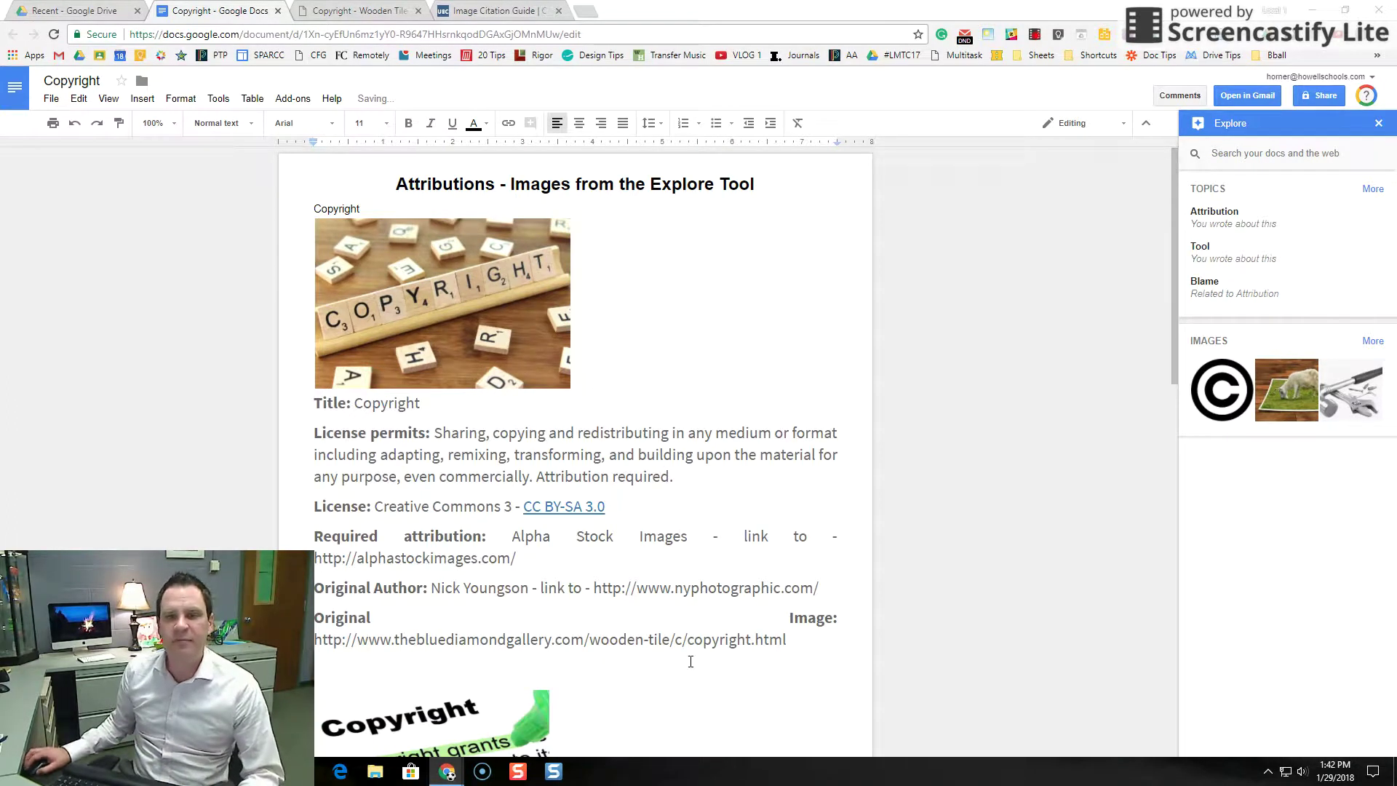
left_click_drag(793, 641, 154, 402)
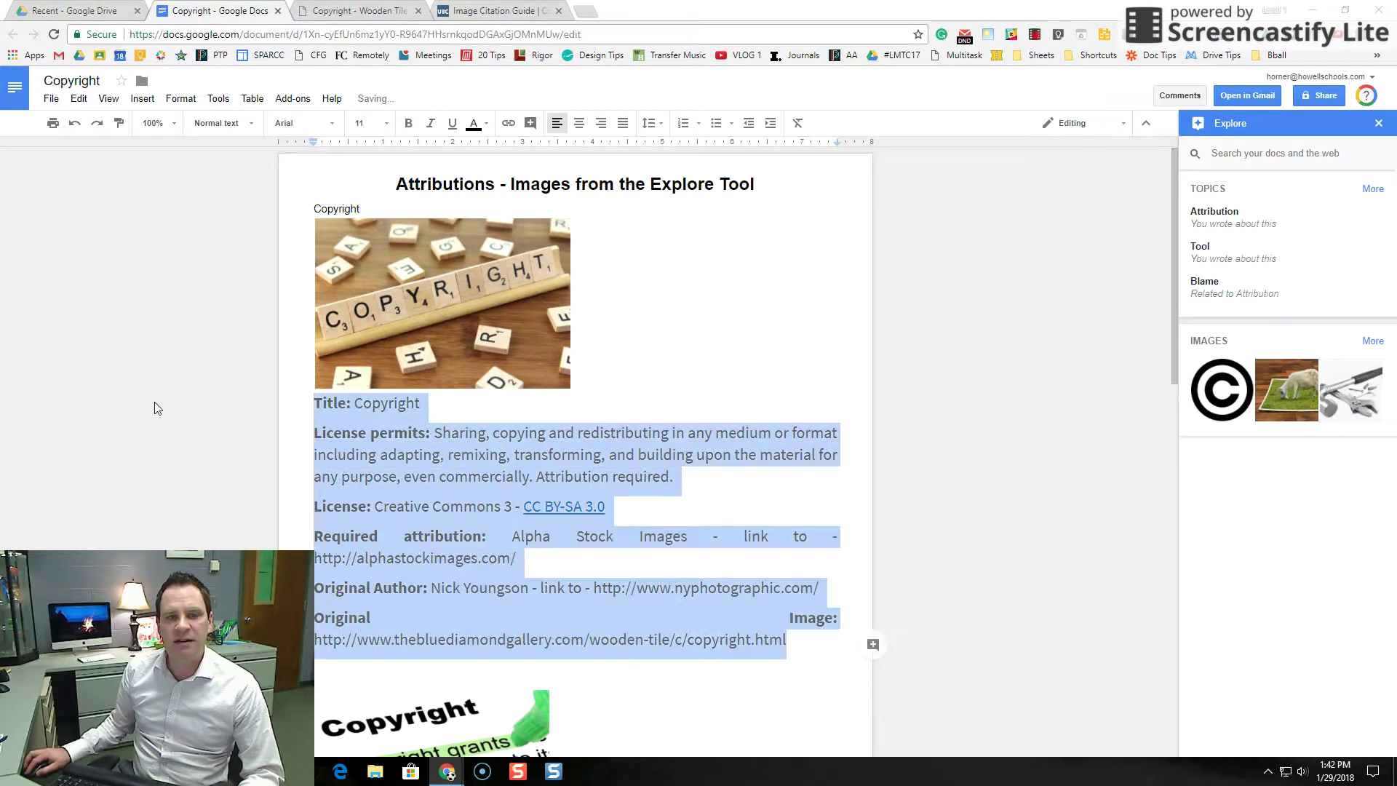
left_click(363, 123)
left_click(366, 188)
left_click(702, 342)
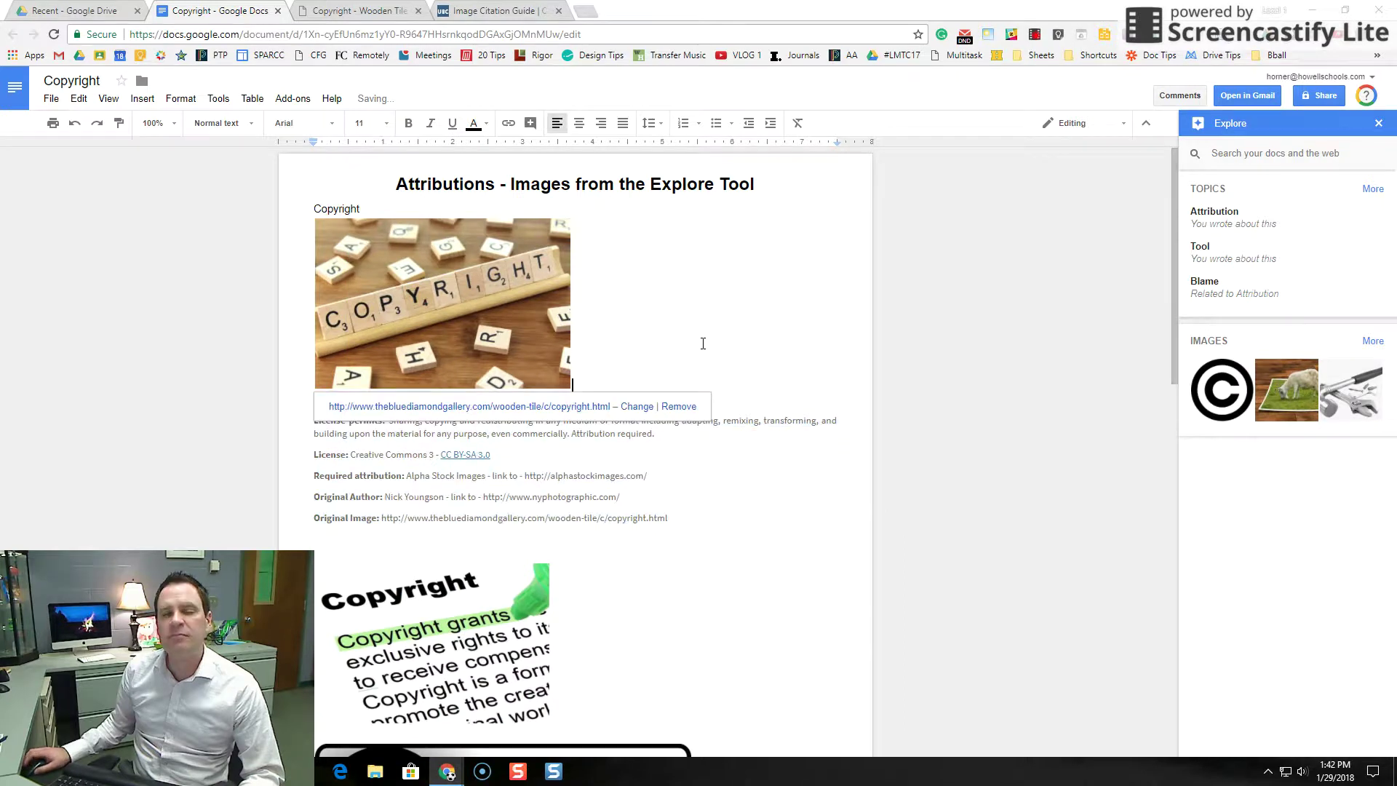
left_click(740, 552)
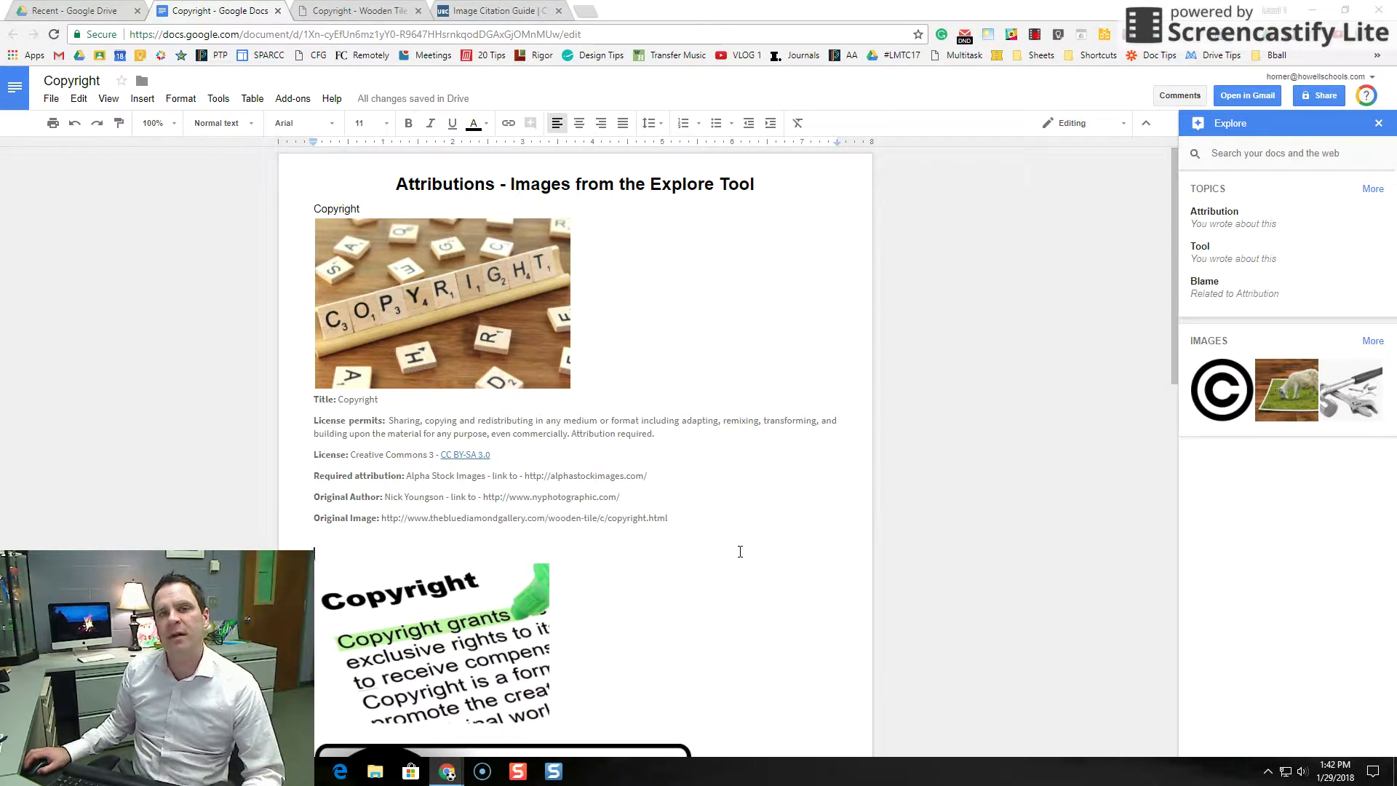
scroll(740, 552, "down", 1)
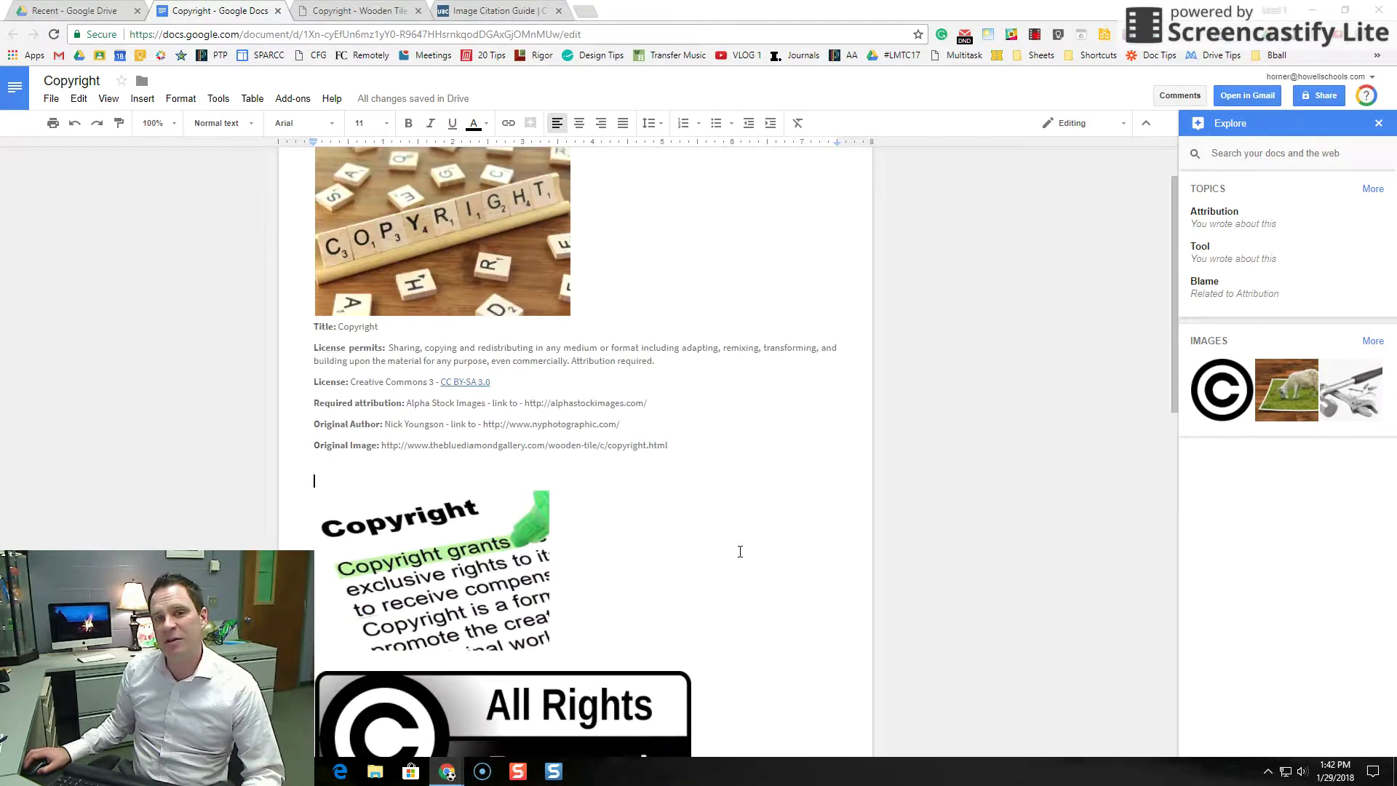
Try Break text on the Copyright grants image, undo it, and enlarge the image slightly
left_click(482, 540)
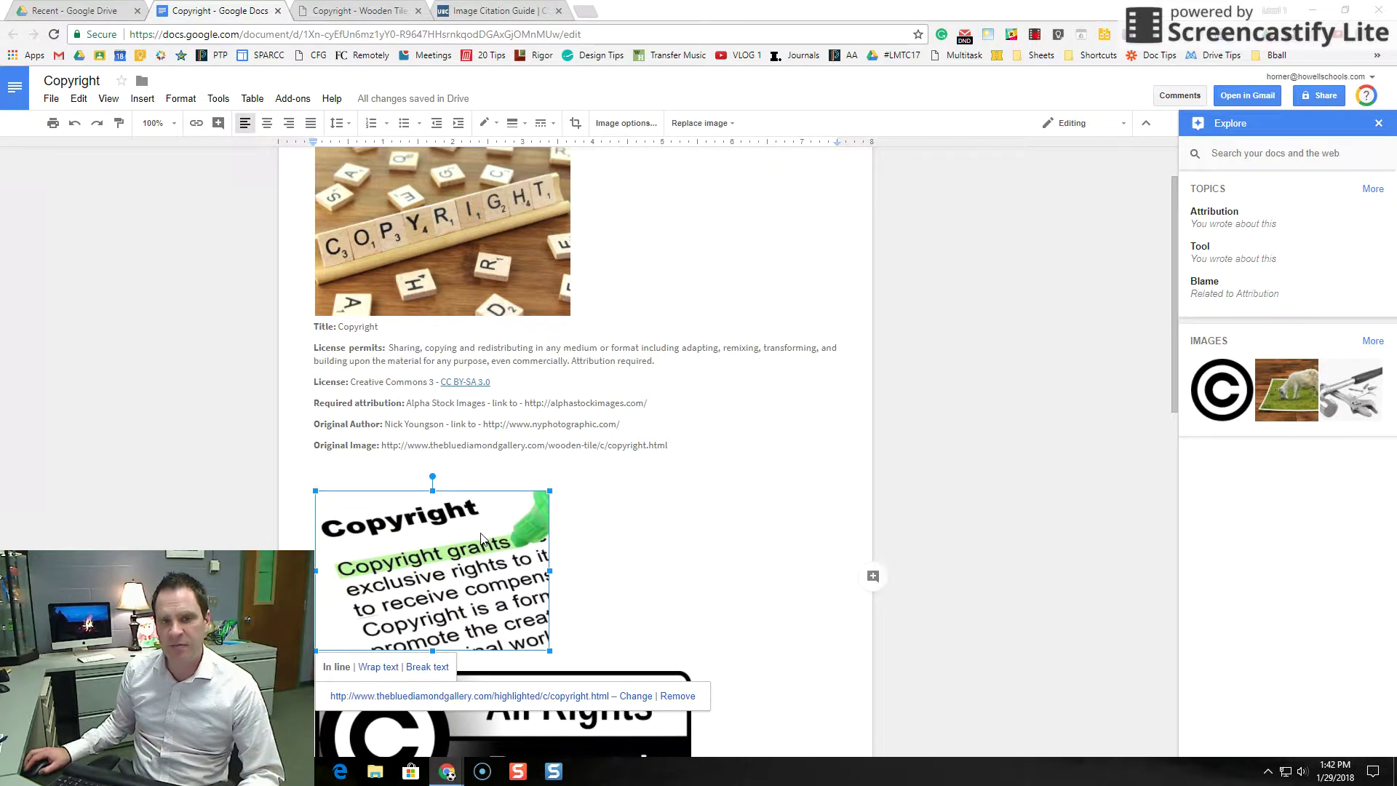
scroll(502, 532, "down", 1)
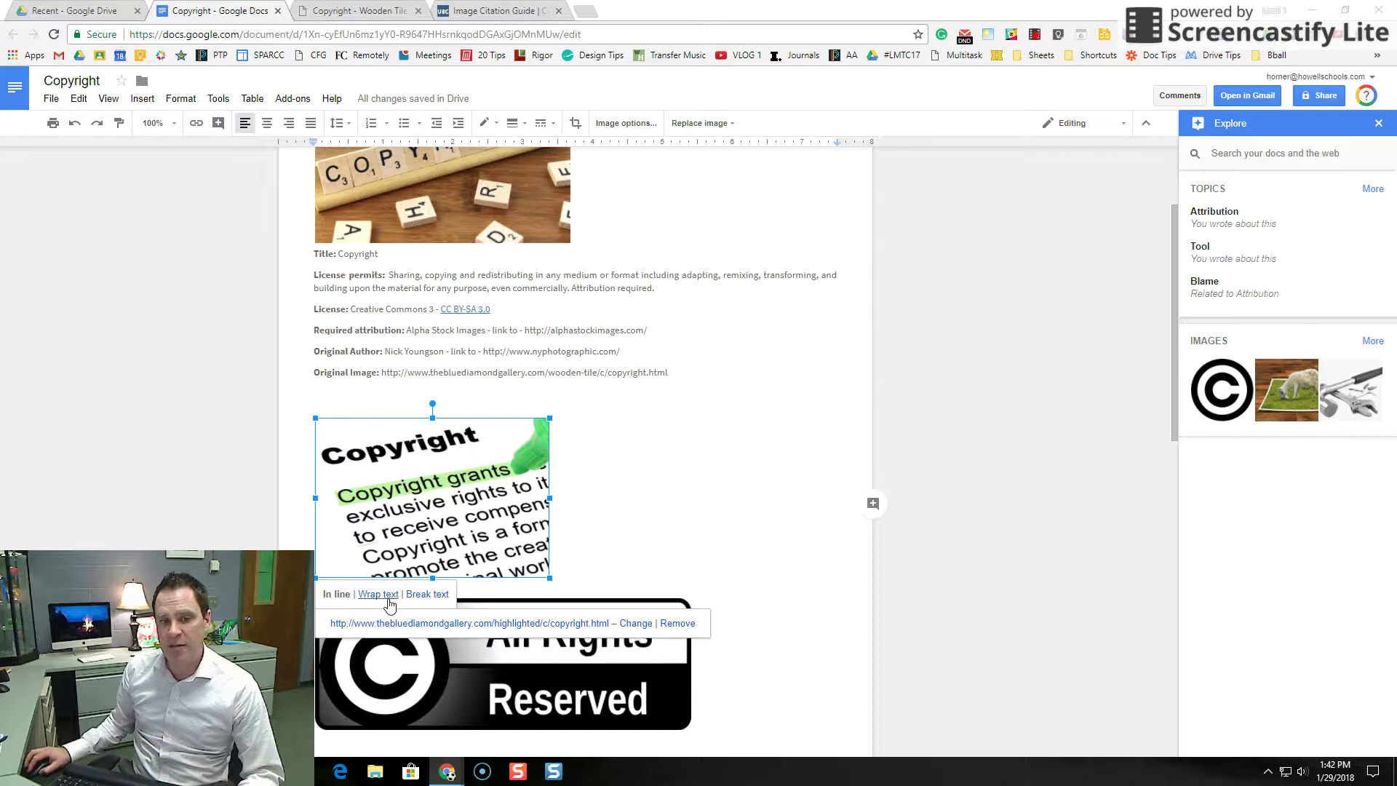
left_click(416, 597)
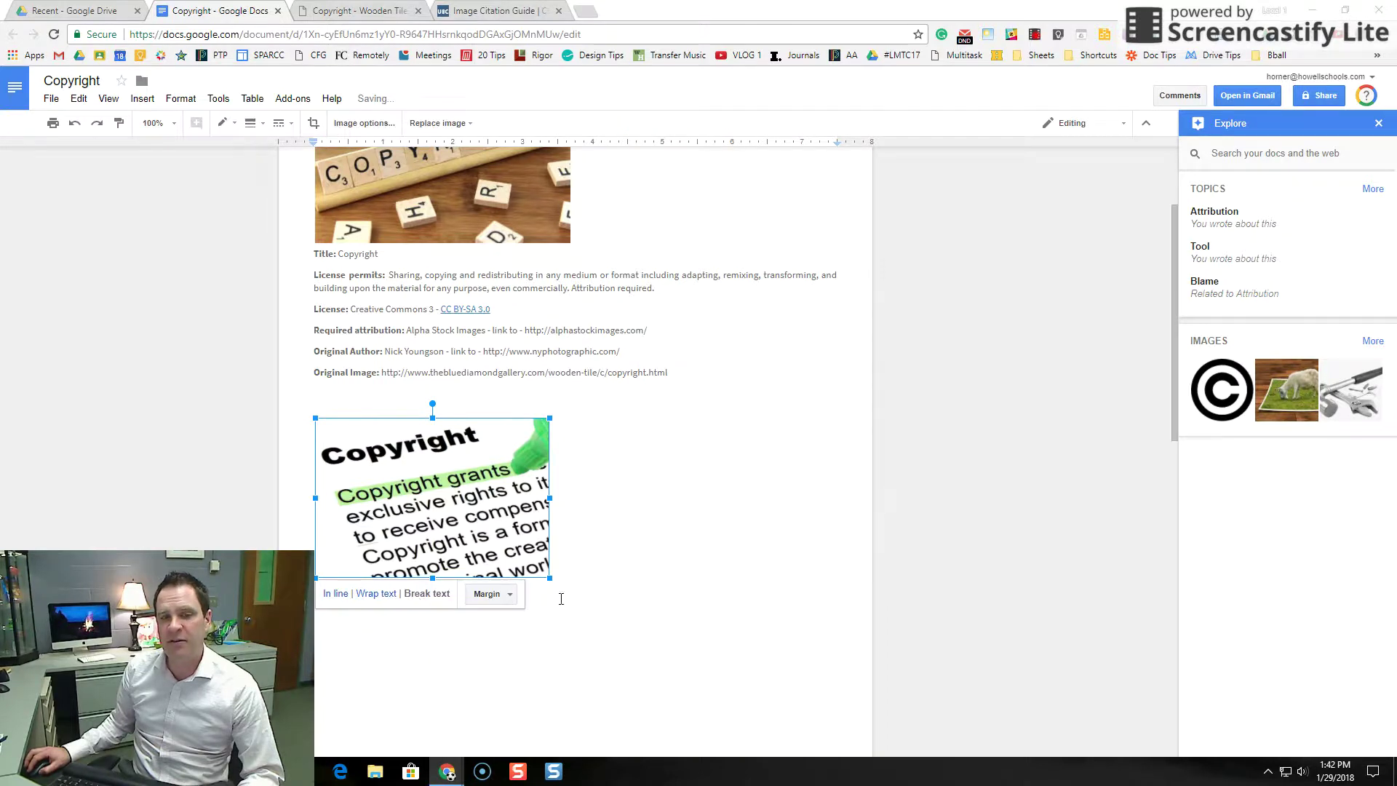
left_click(451, 379)
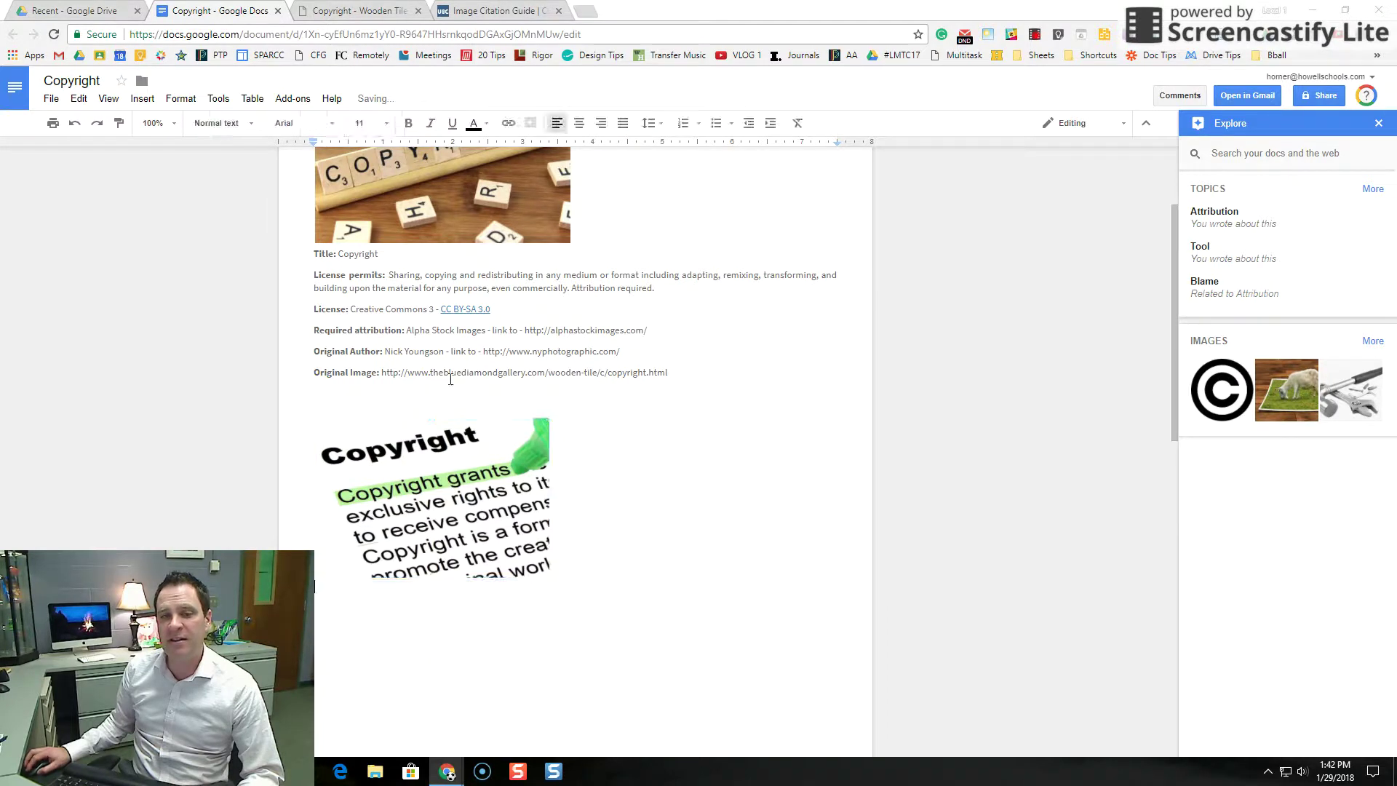
left_click(74, 123)
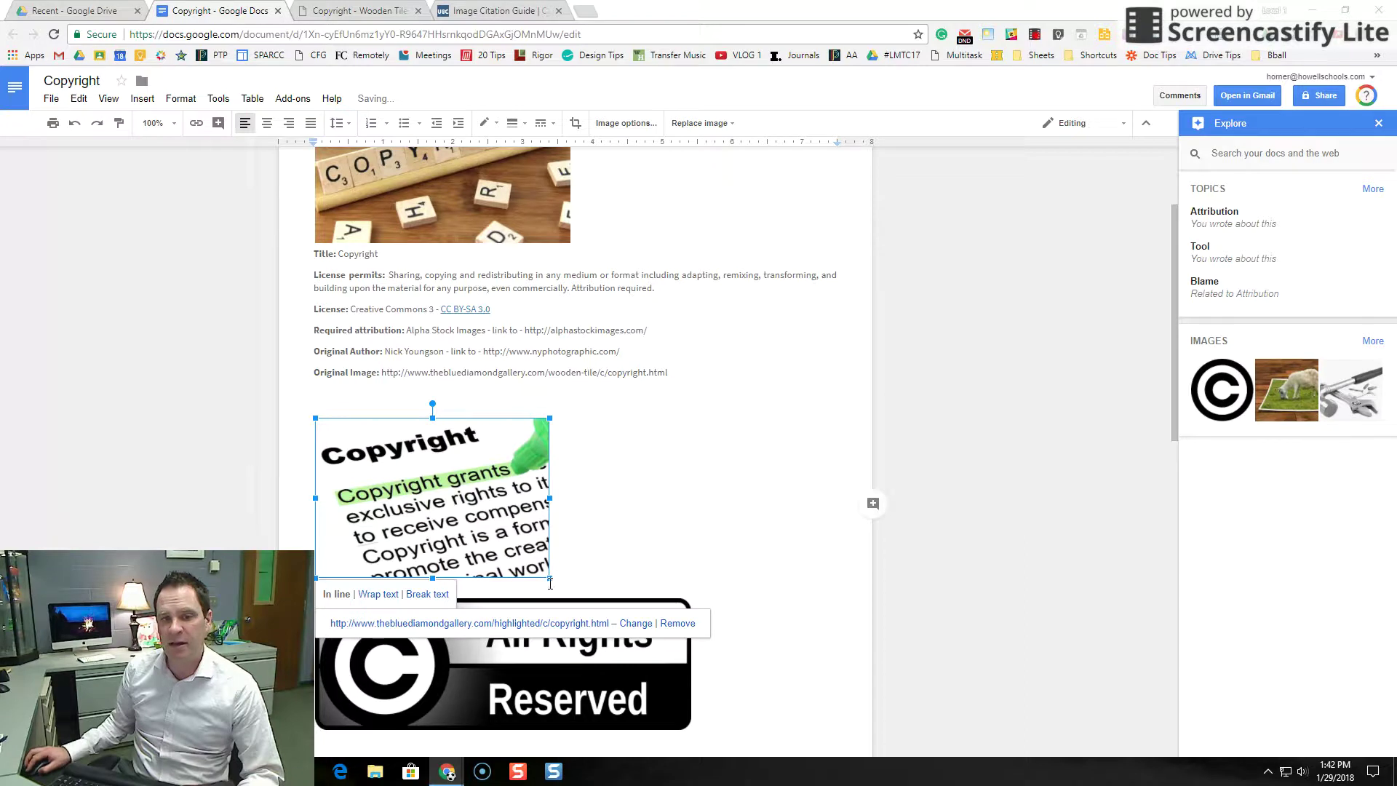
mouse_move(549, 576)
left_mouse_down()
mouse_move(654, 628)
mouse_move(604, 618)
mouse_move(552, 578)
left_mouse_up()
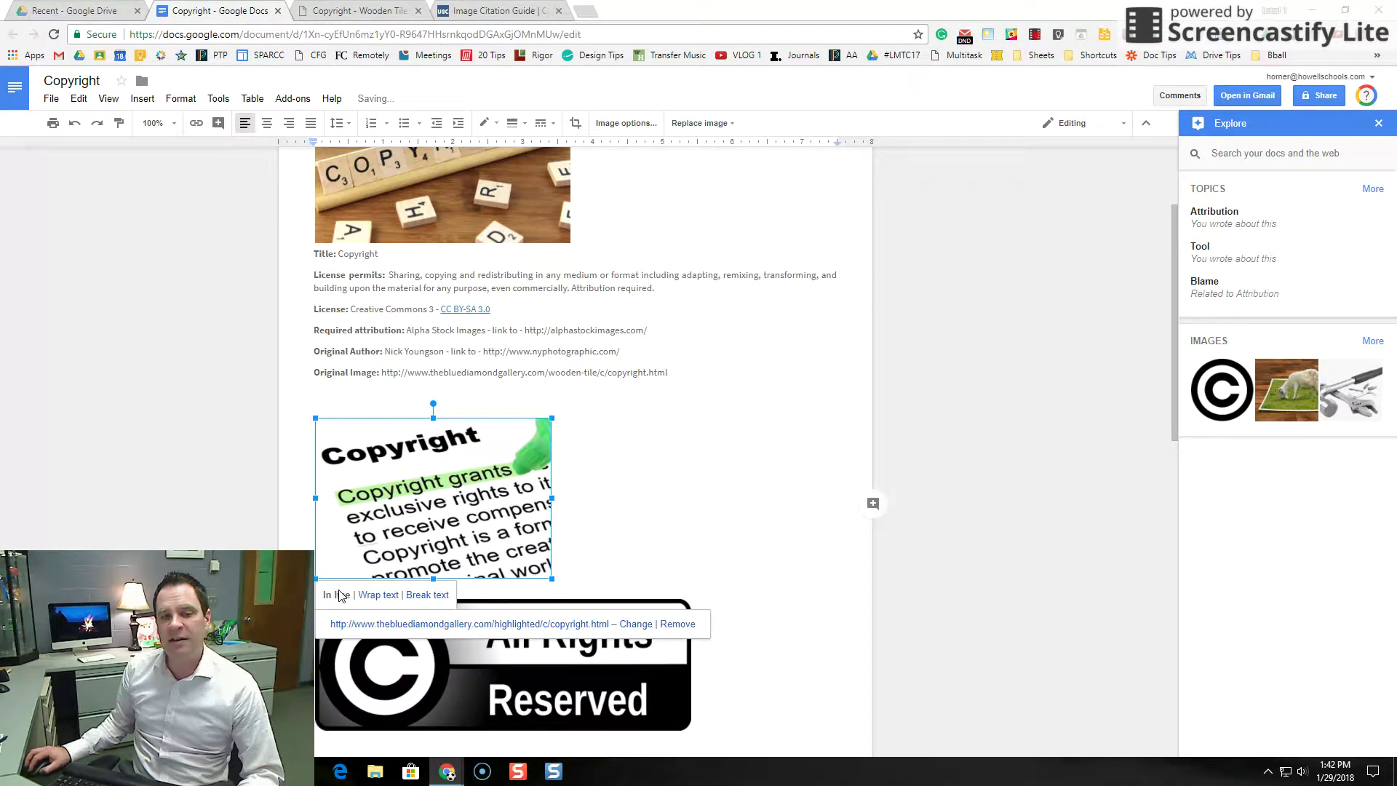
Open the highlighted Copyright image's gallery page and copy its License through Original Image details
left_click(377, 626)
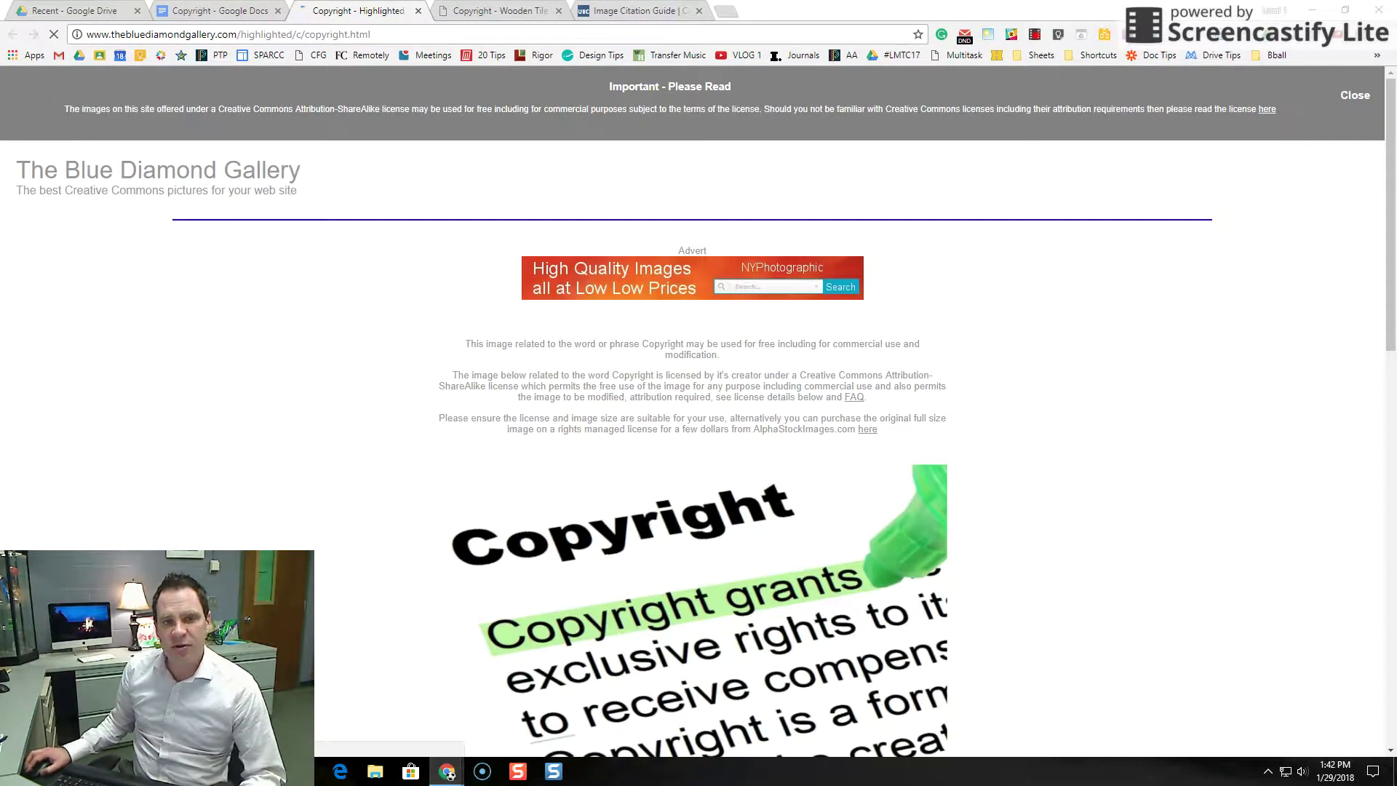
scroll(354, 515, "down", 8)
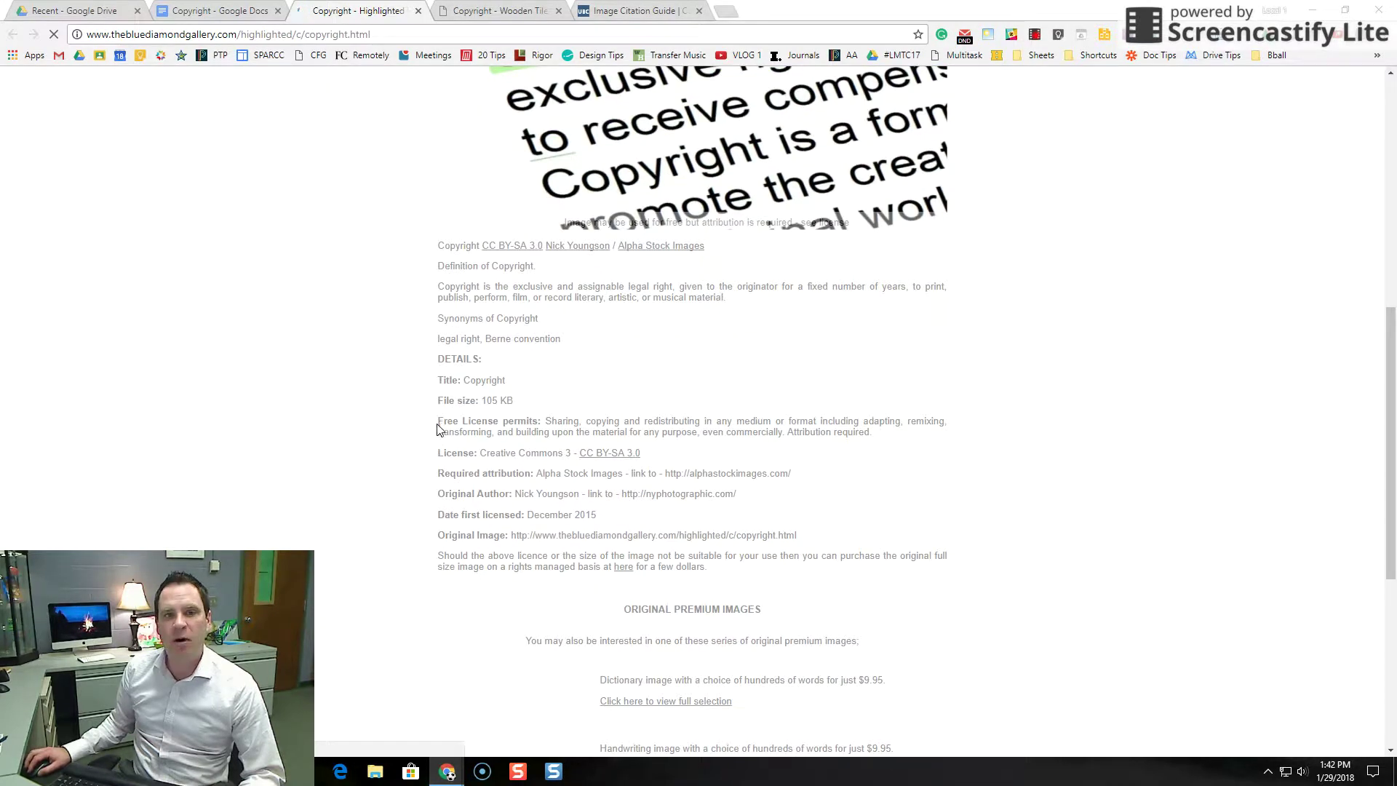
left_click_drag(440, 455, 810, 545)
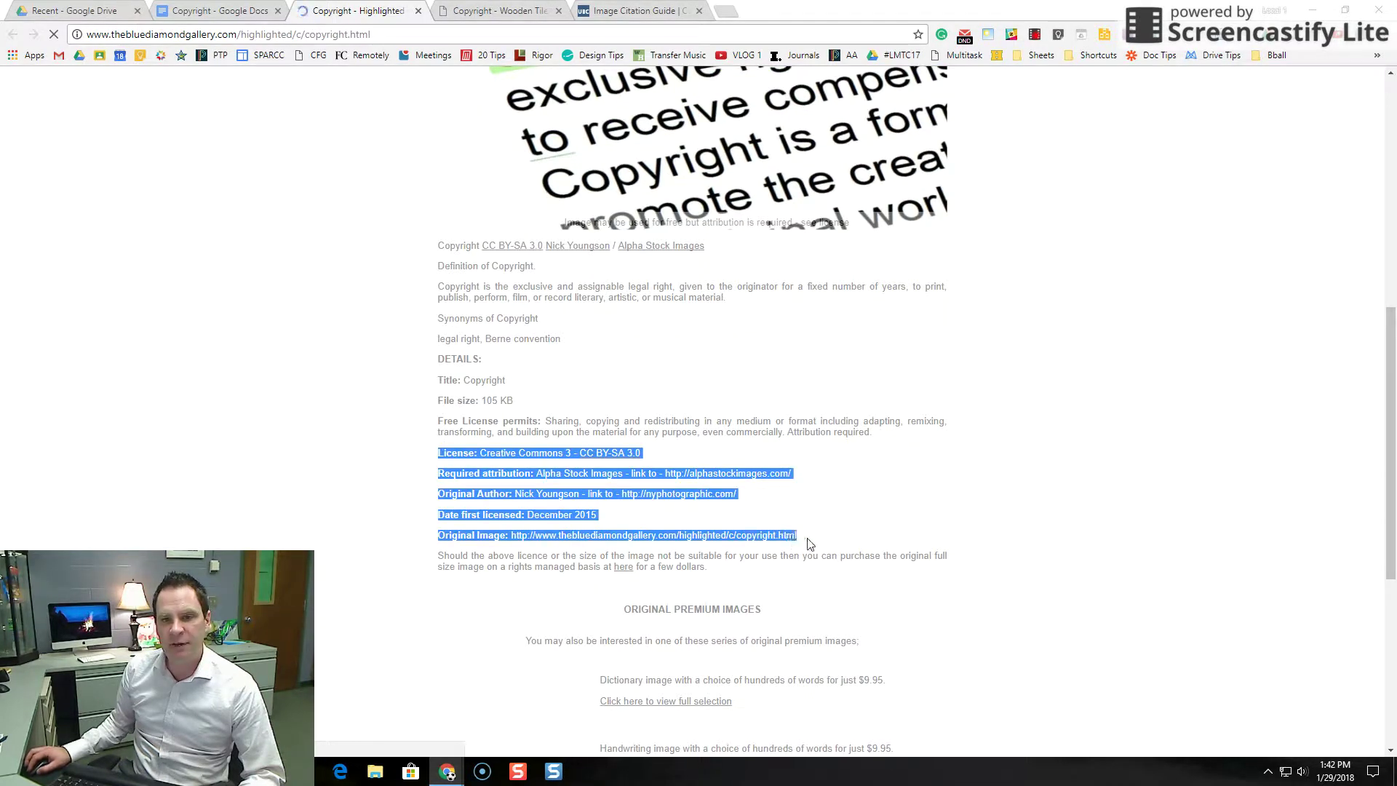
right_click(735, 534)
left_click(760, 540)
Paste the copied license details just below the highlighted Copyright image
key("ctrl+shift+Tab")
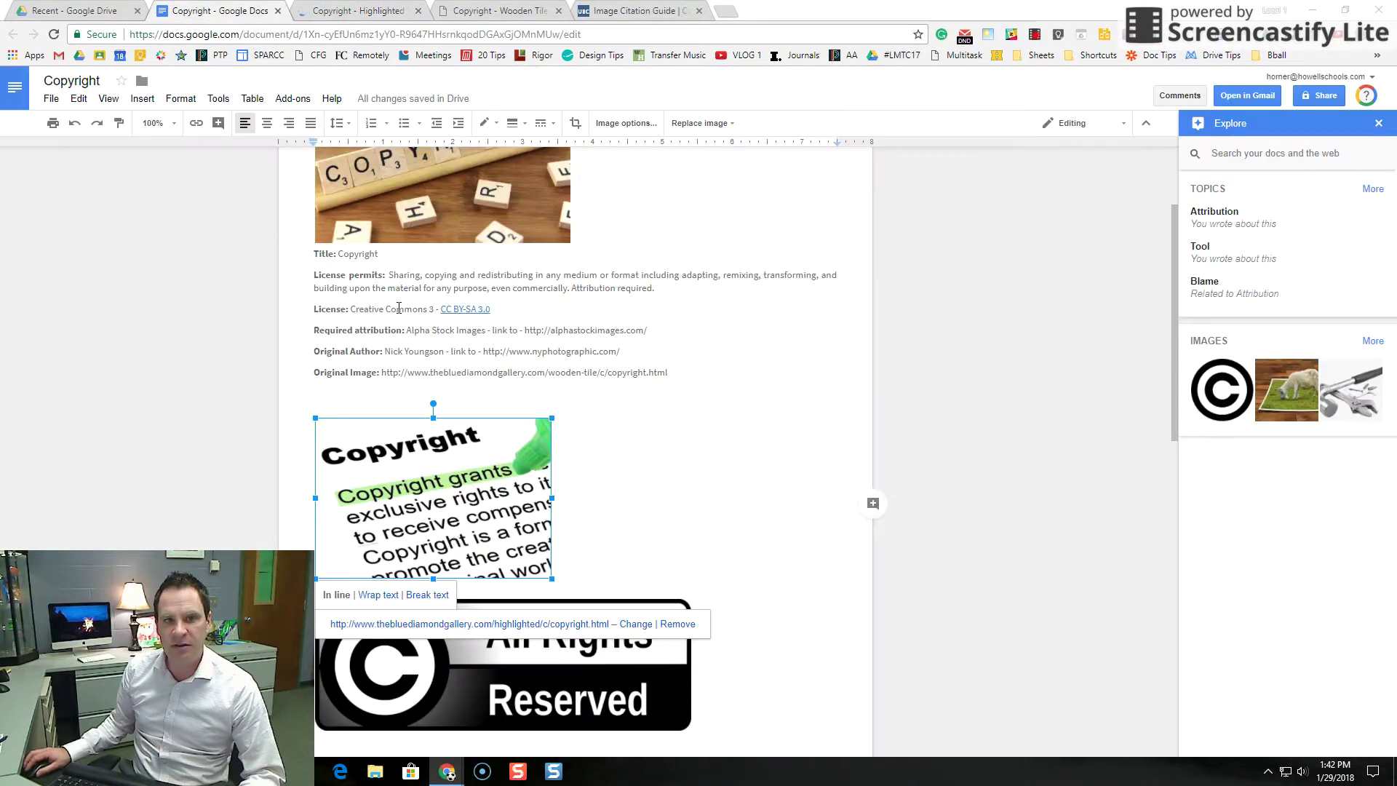
left_click(589, 564)
key("ctrl+v")
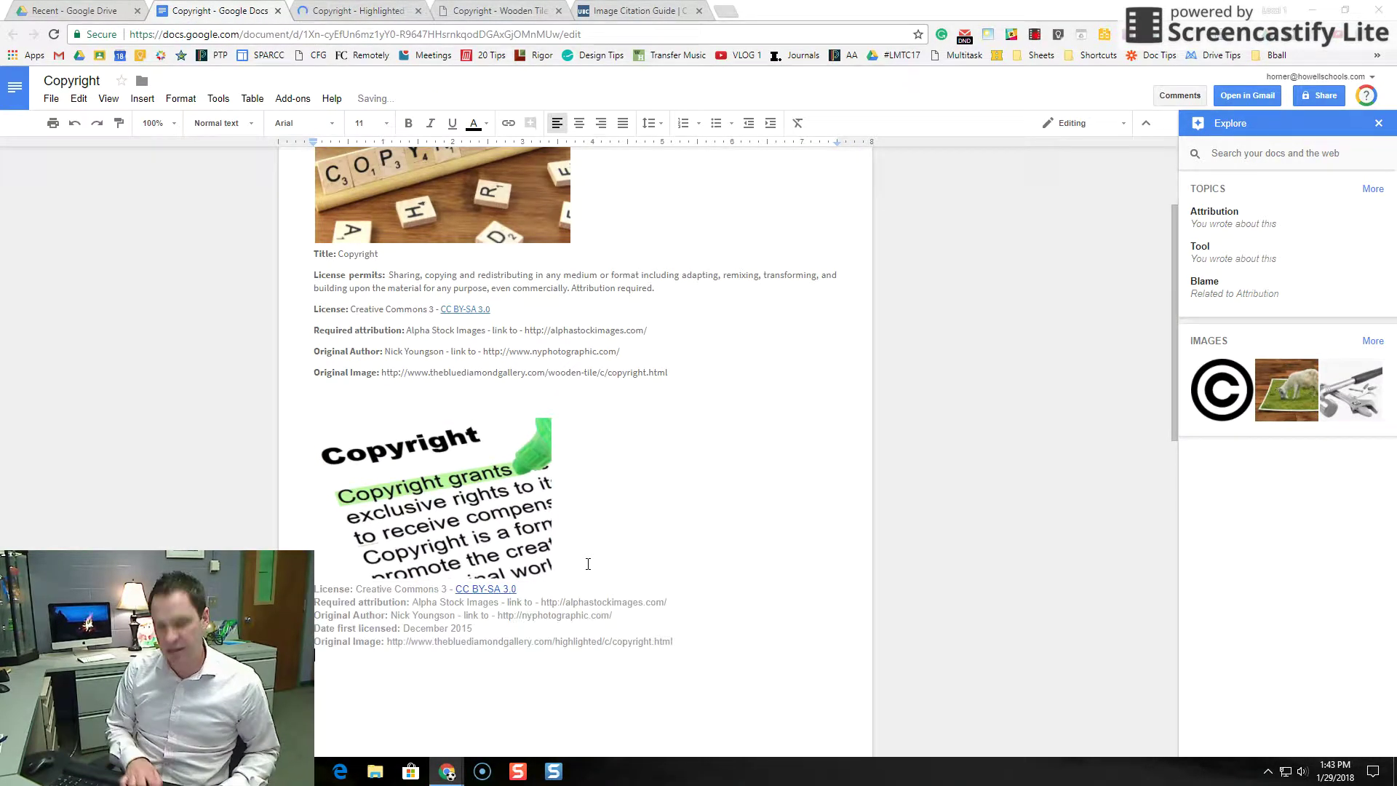
Select the All Rights Reserved image on the Attributions page to show its source link
scroll(588, 564, "down", 7)
left_click(585, 412)
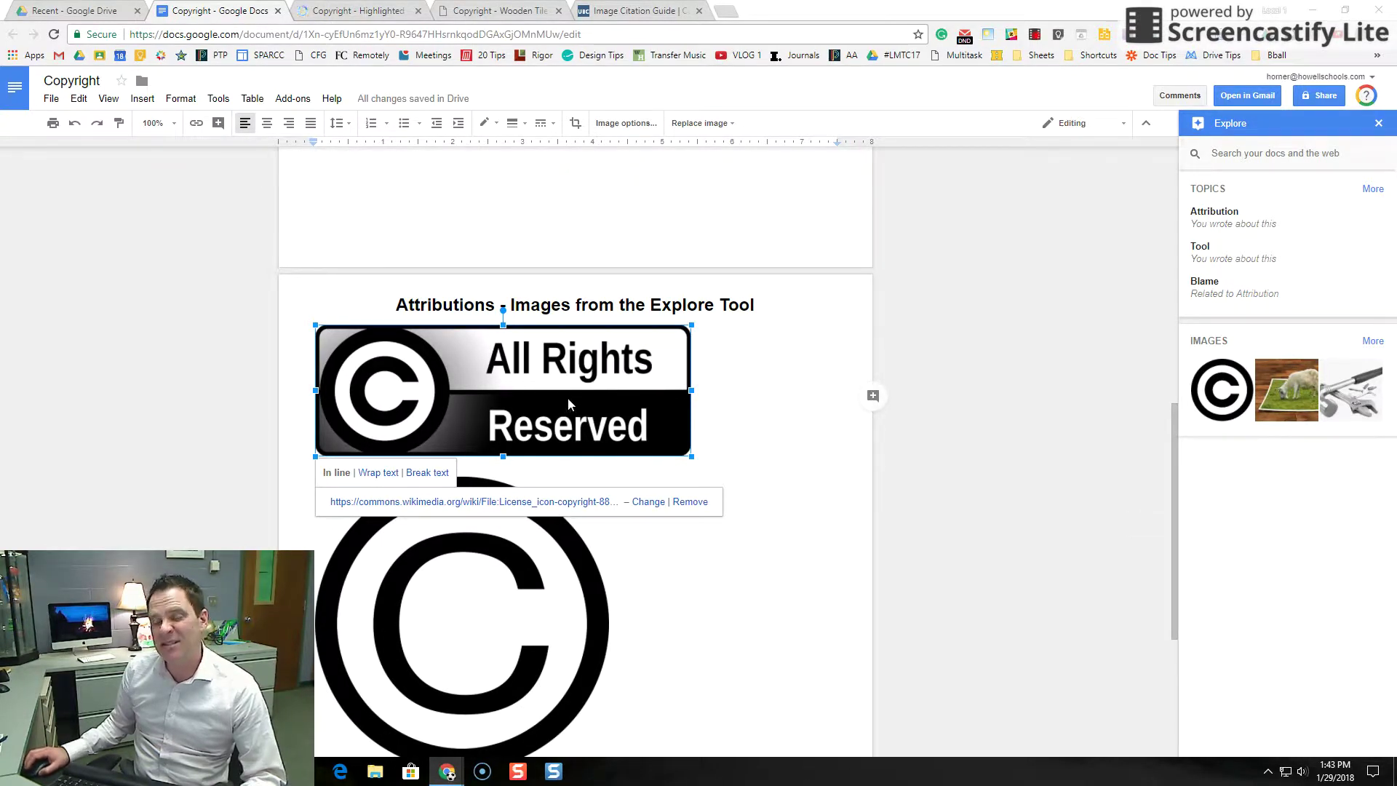
left_click(739, 359)
left_click(391, 386)
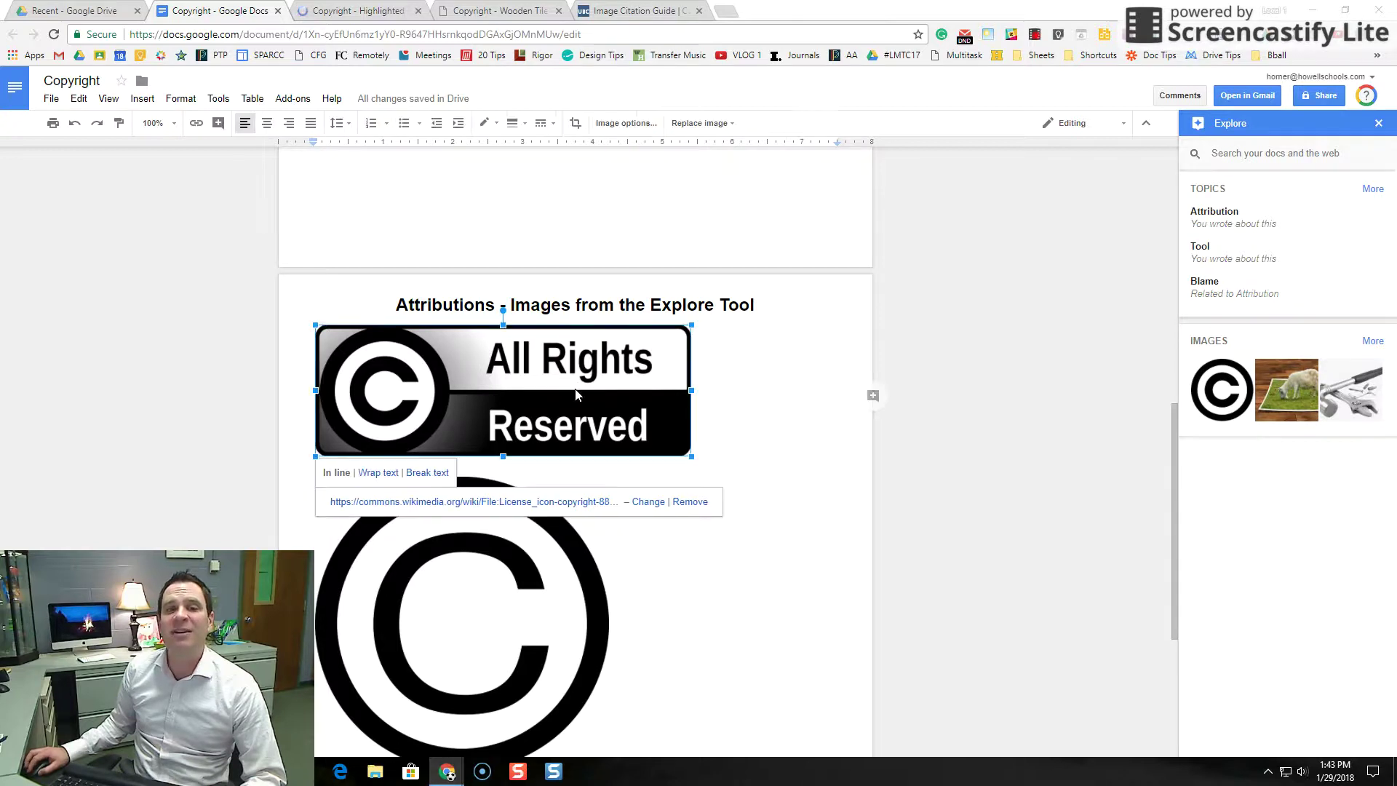
Open the License icon-copyright-88x31.svg page and scroll through its licensing and file history
left_click(491, 502)
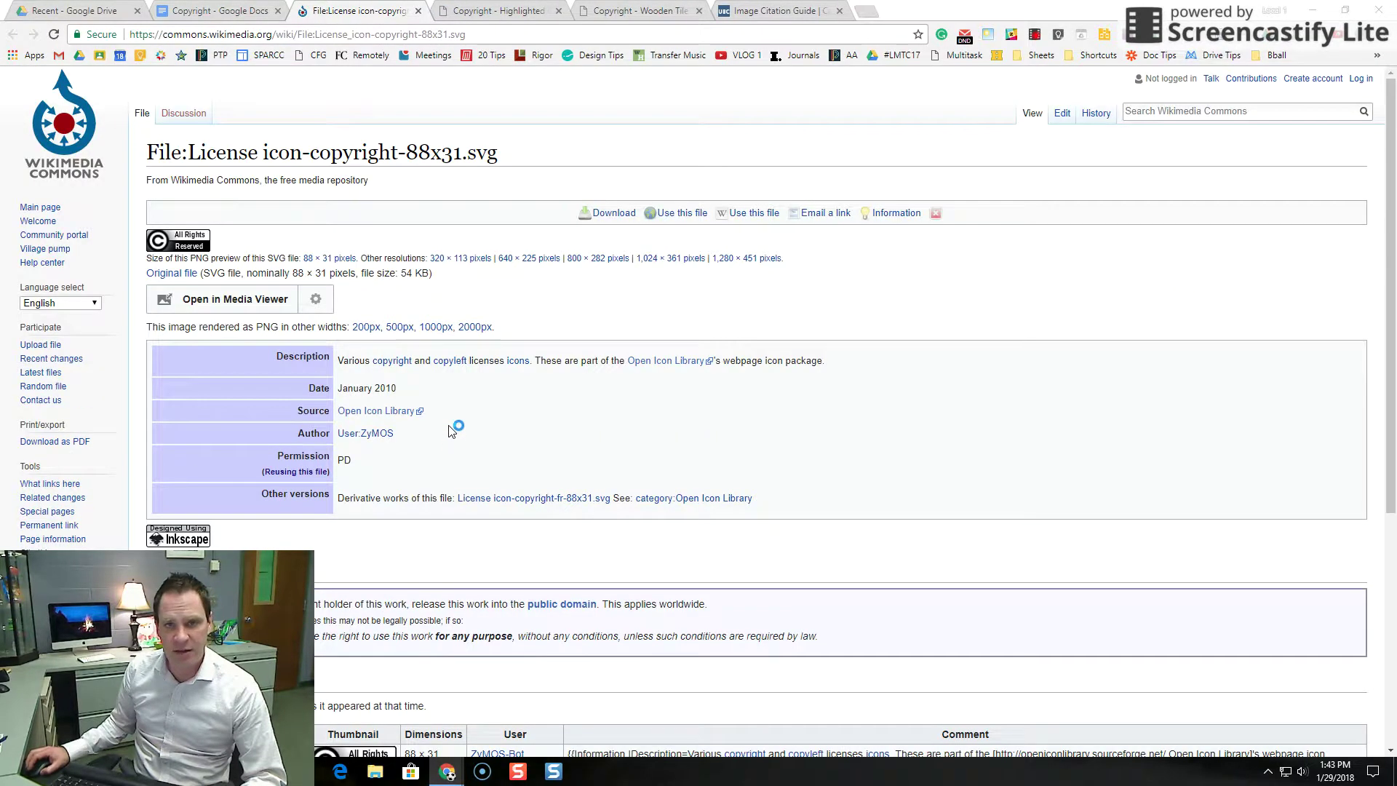
scroll(504, 502, "down", 3)
scroll(505, 505, "down", 2)
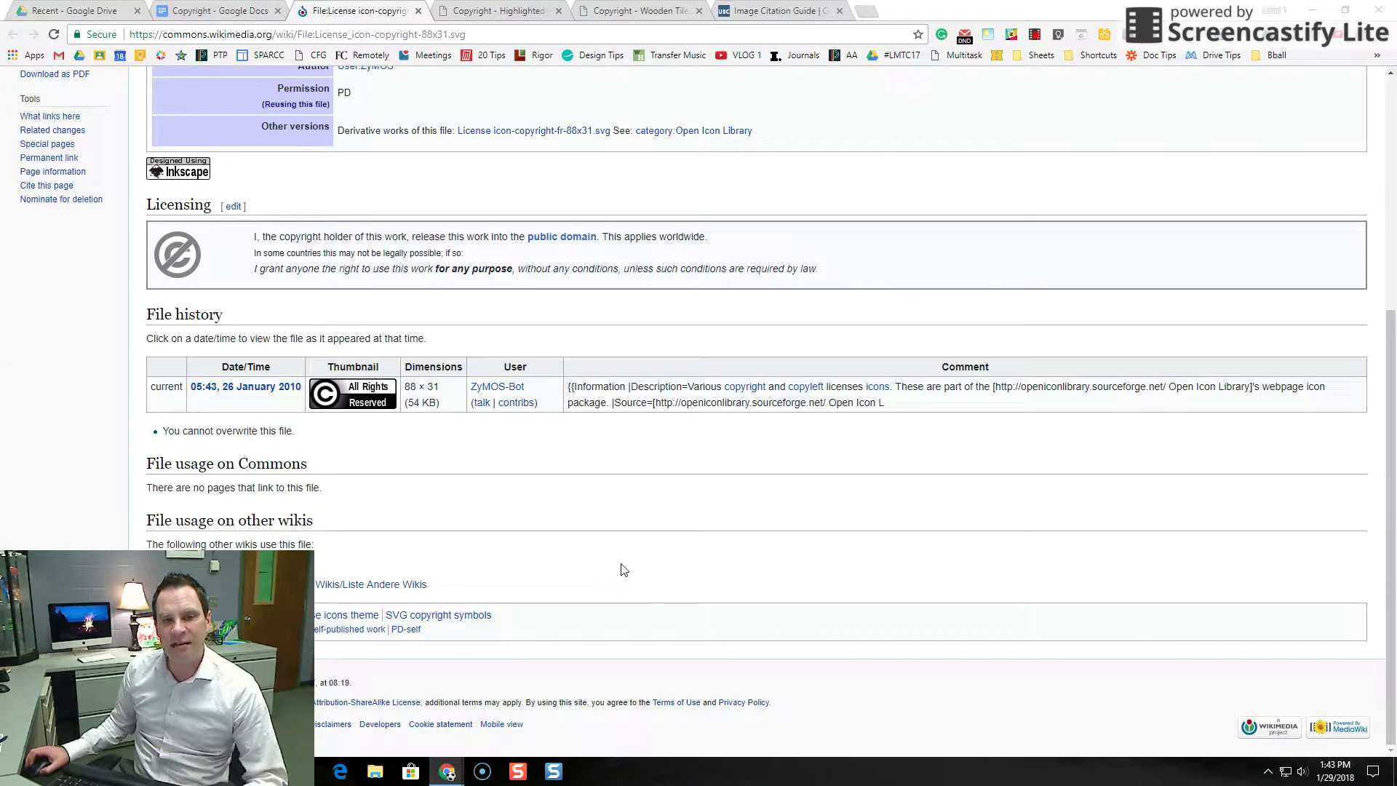
scroll(621, 568, "up", 4)
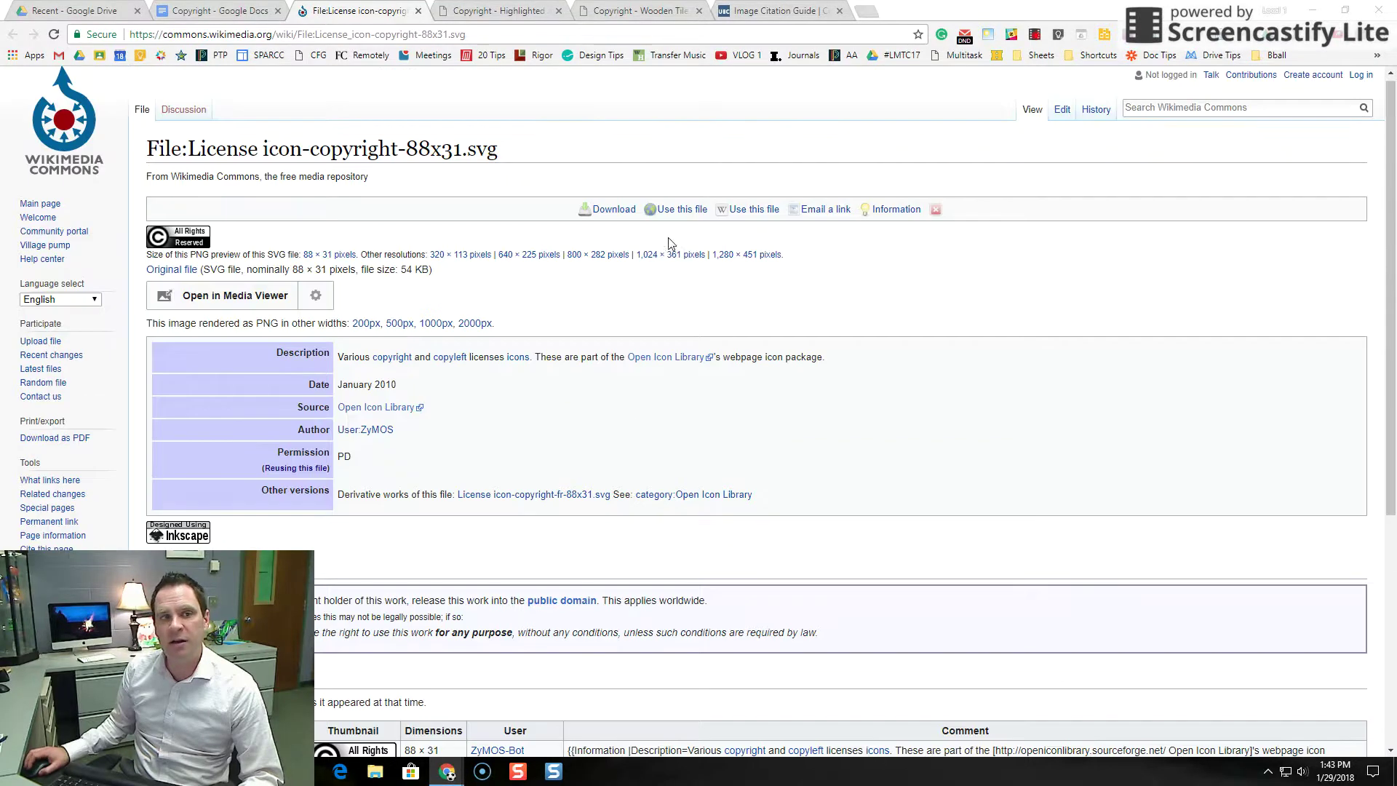
scroll(676, 244, "up", 1)
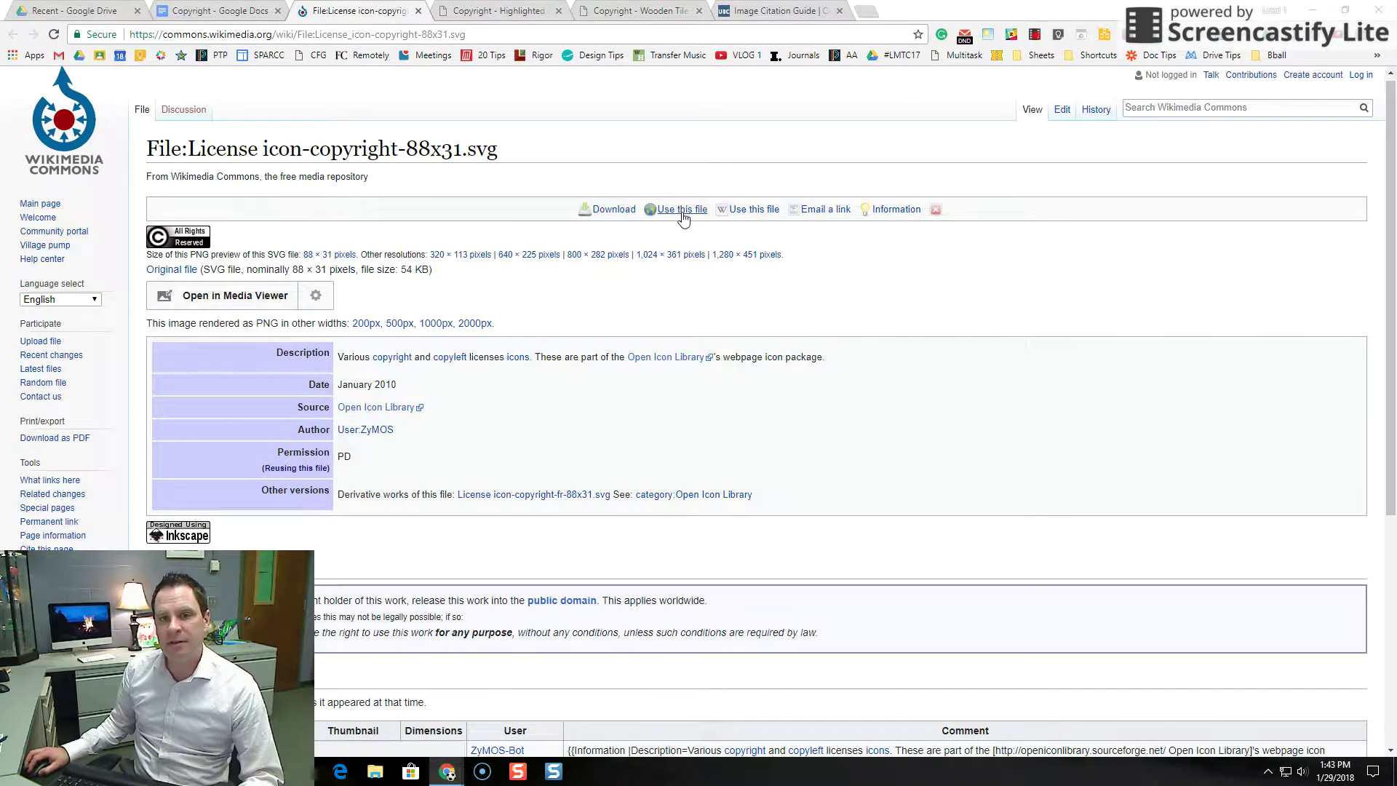
Copy the icon's attribution from Use this file and paste it on a new line below the image
left_click(682, 210)
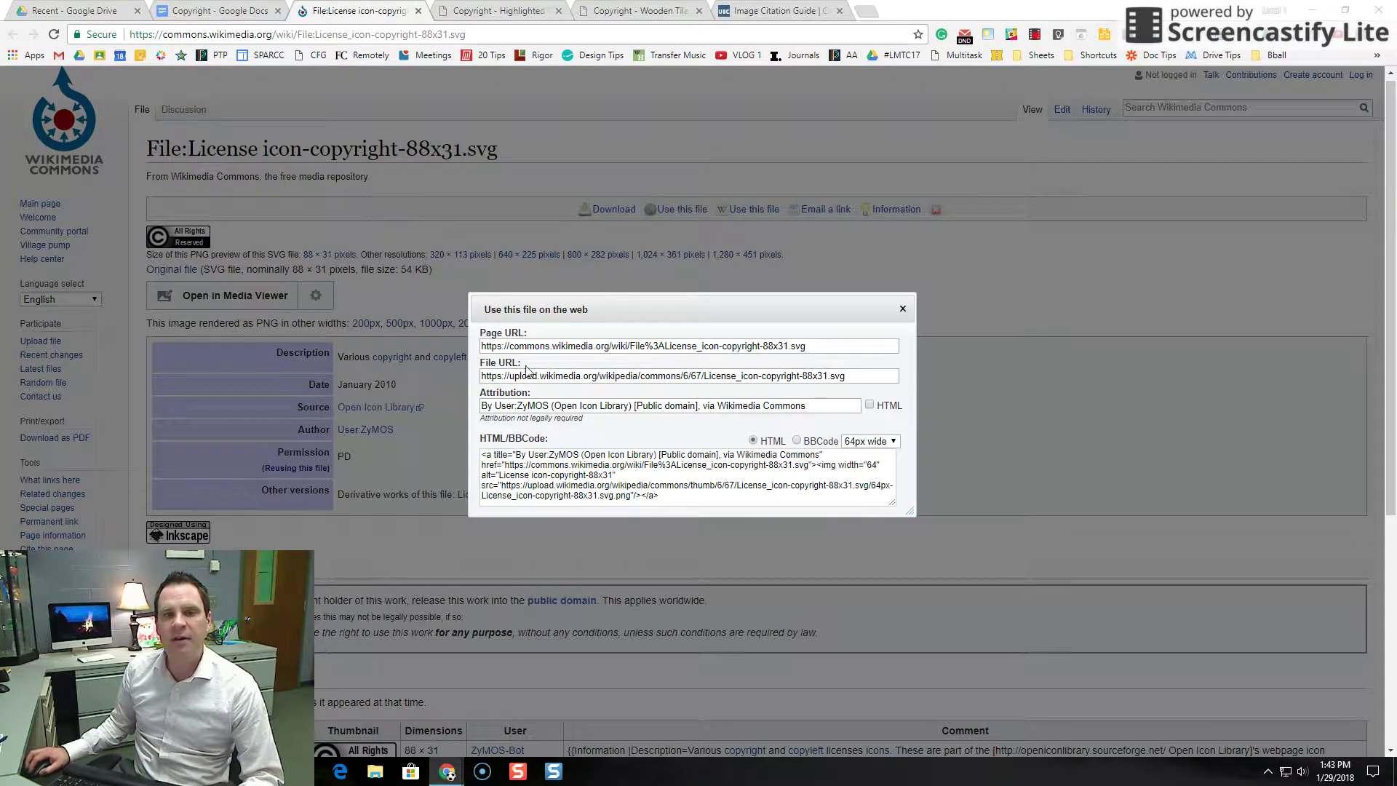
left_click(494, 407)
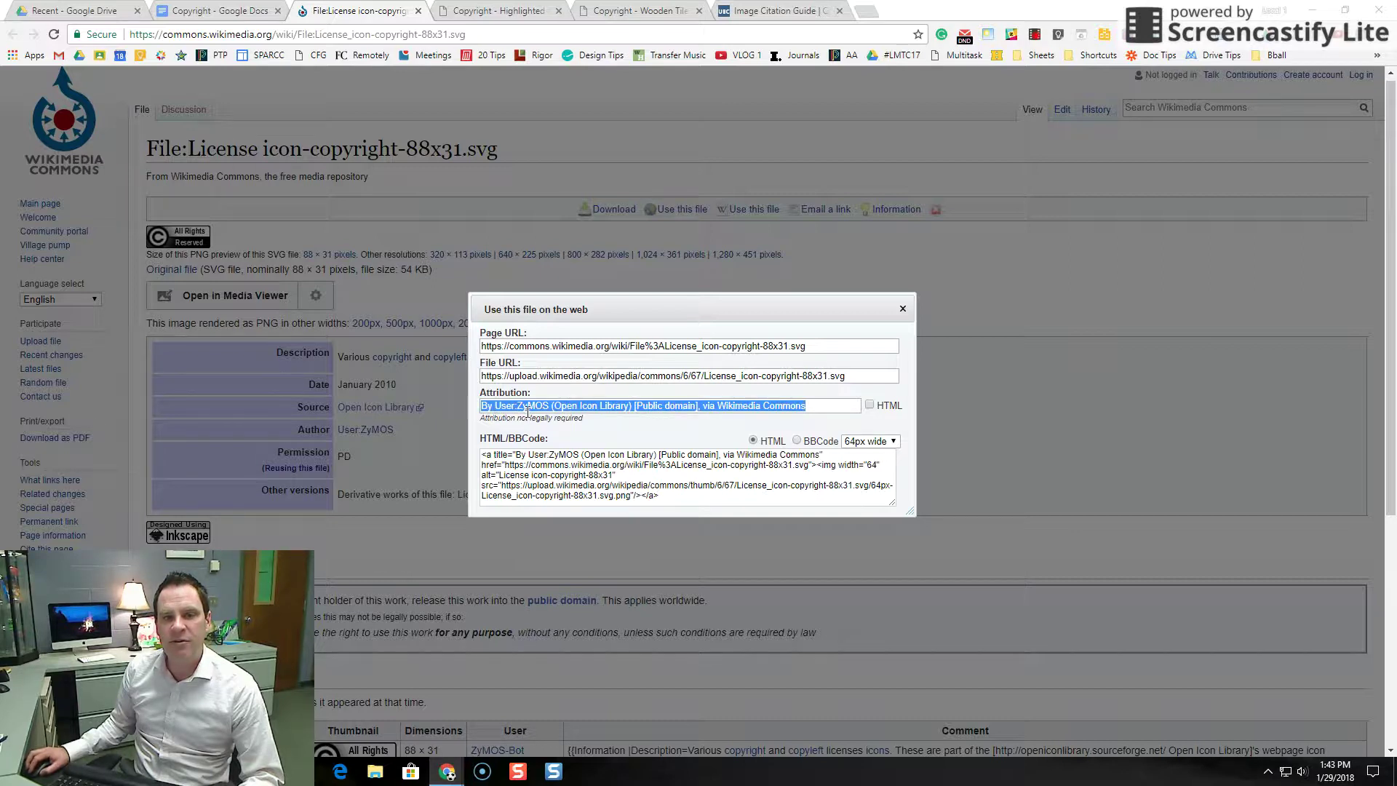
right_click(526, 410)
left_click(560, 422)
key("ctrl+shift+Tab")
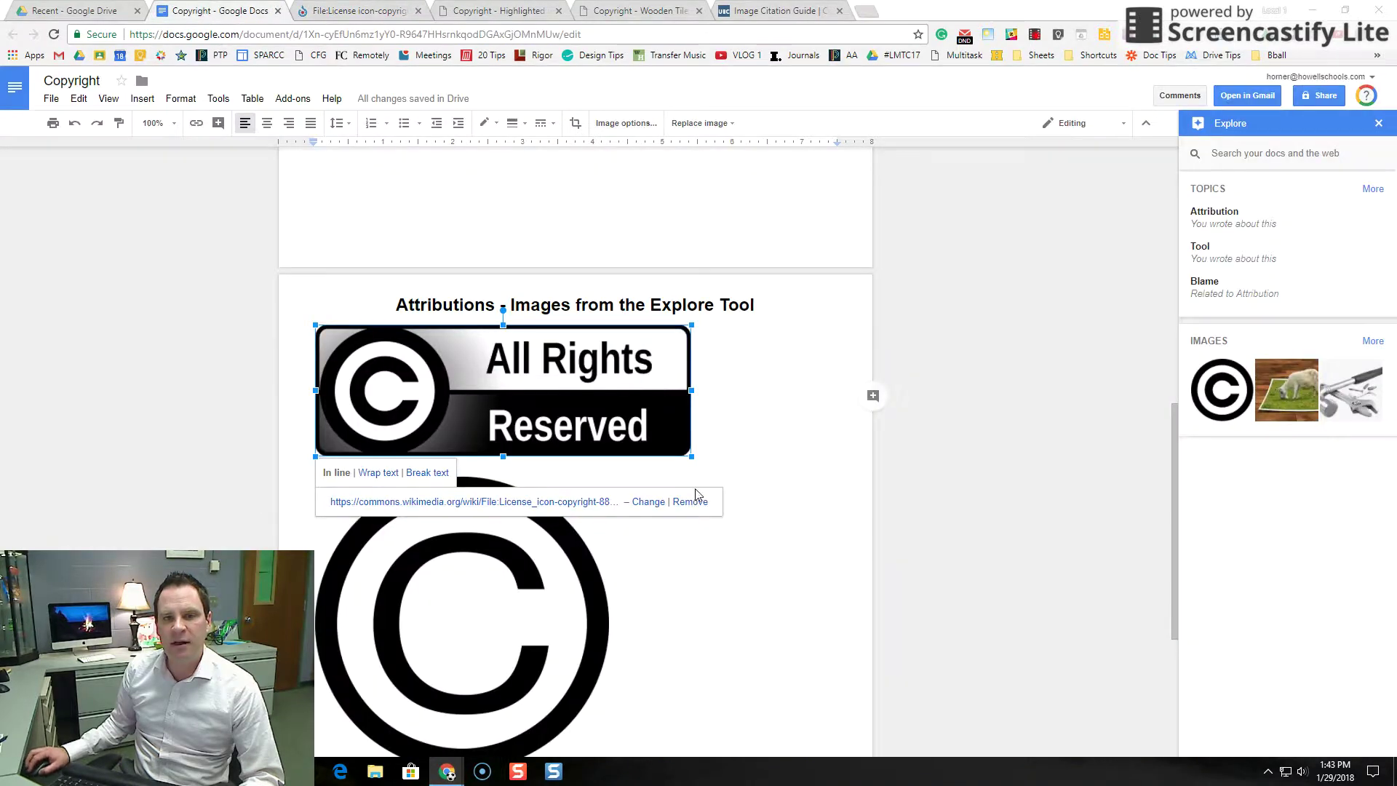
left_click(724, 391)
key("Return")
key("ctrl+v")
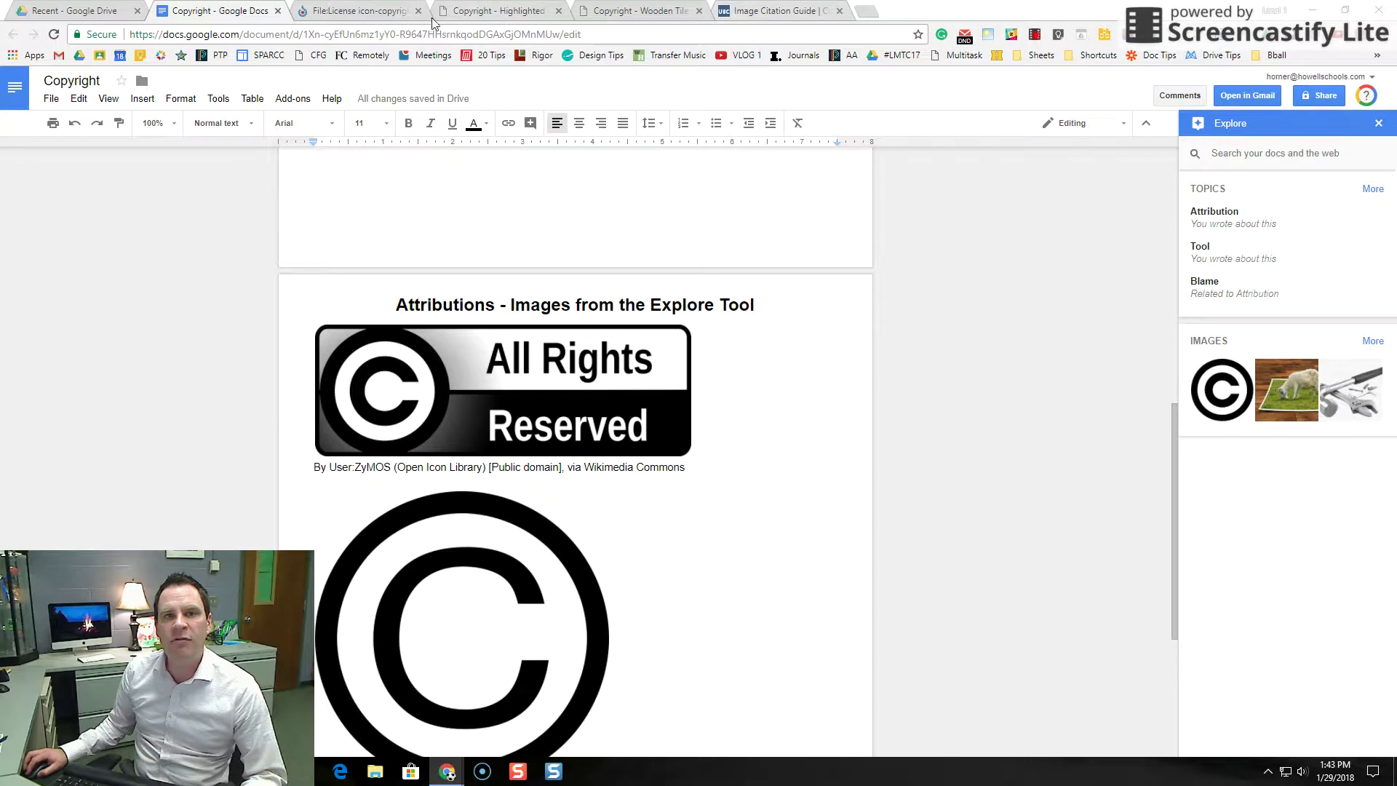
Copy the Wikimedia page URL and paste it on the line after the attribution
left_click(352, 7)
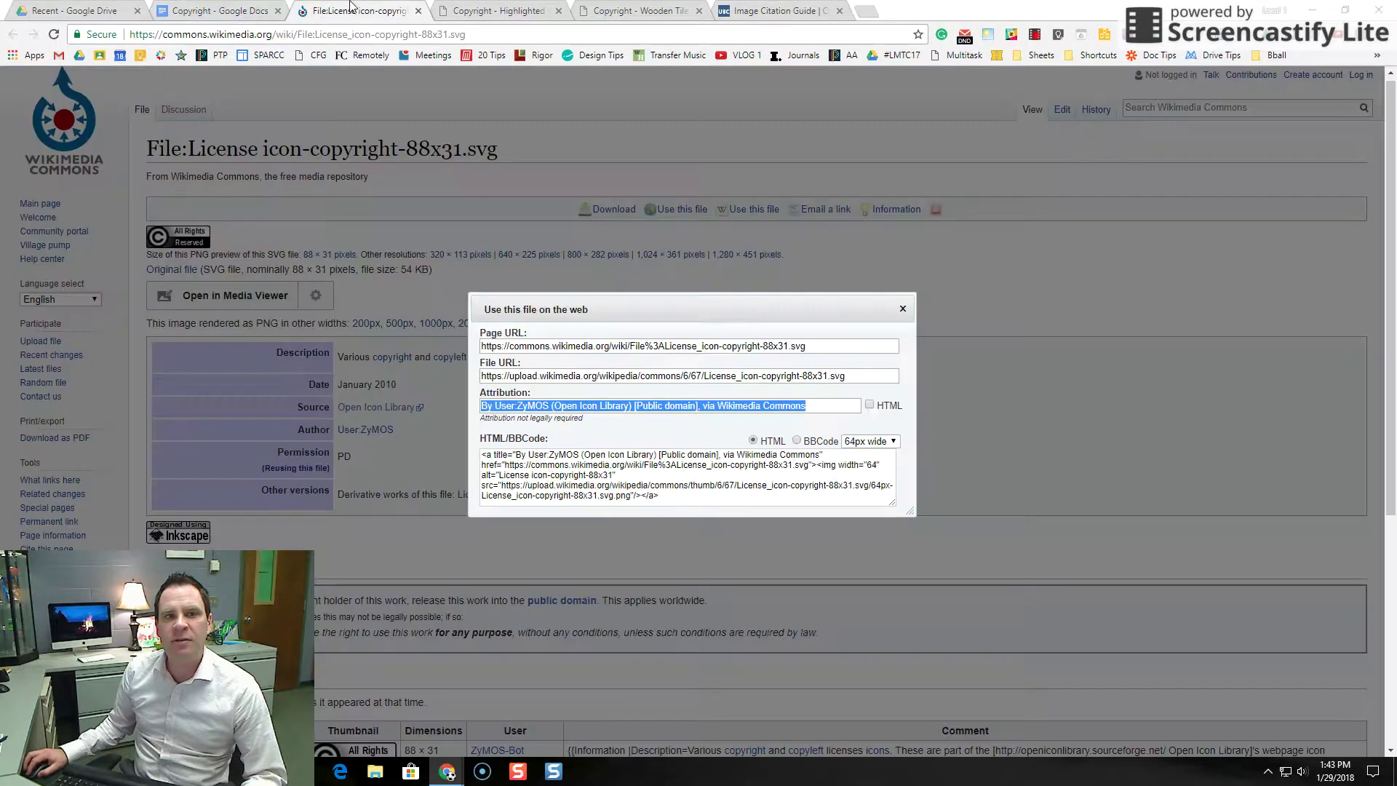
left_click(532, 349)
right_click(532, 351)
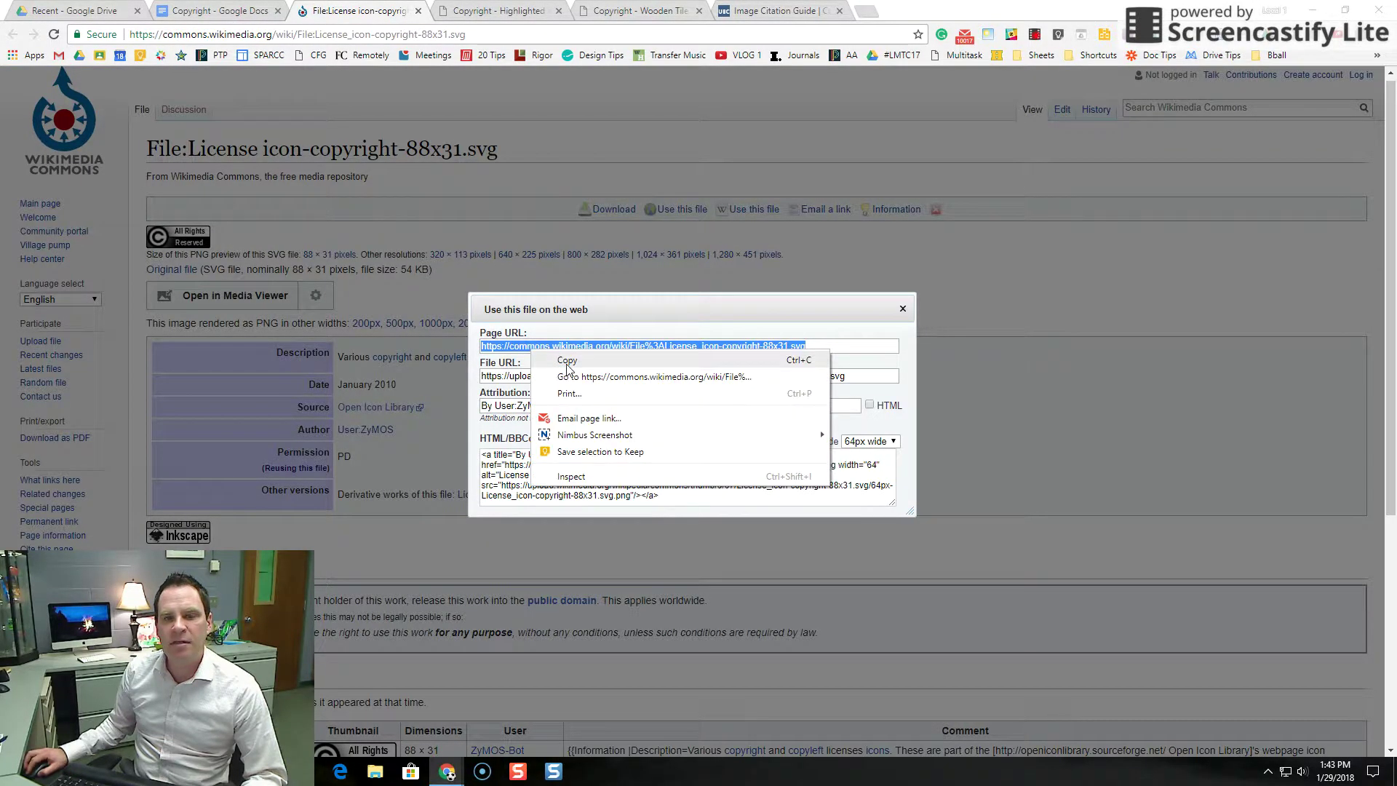
left_click(567, 362)
left_click(218, 10)
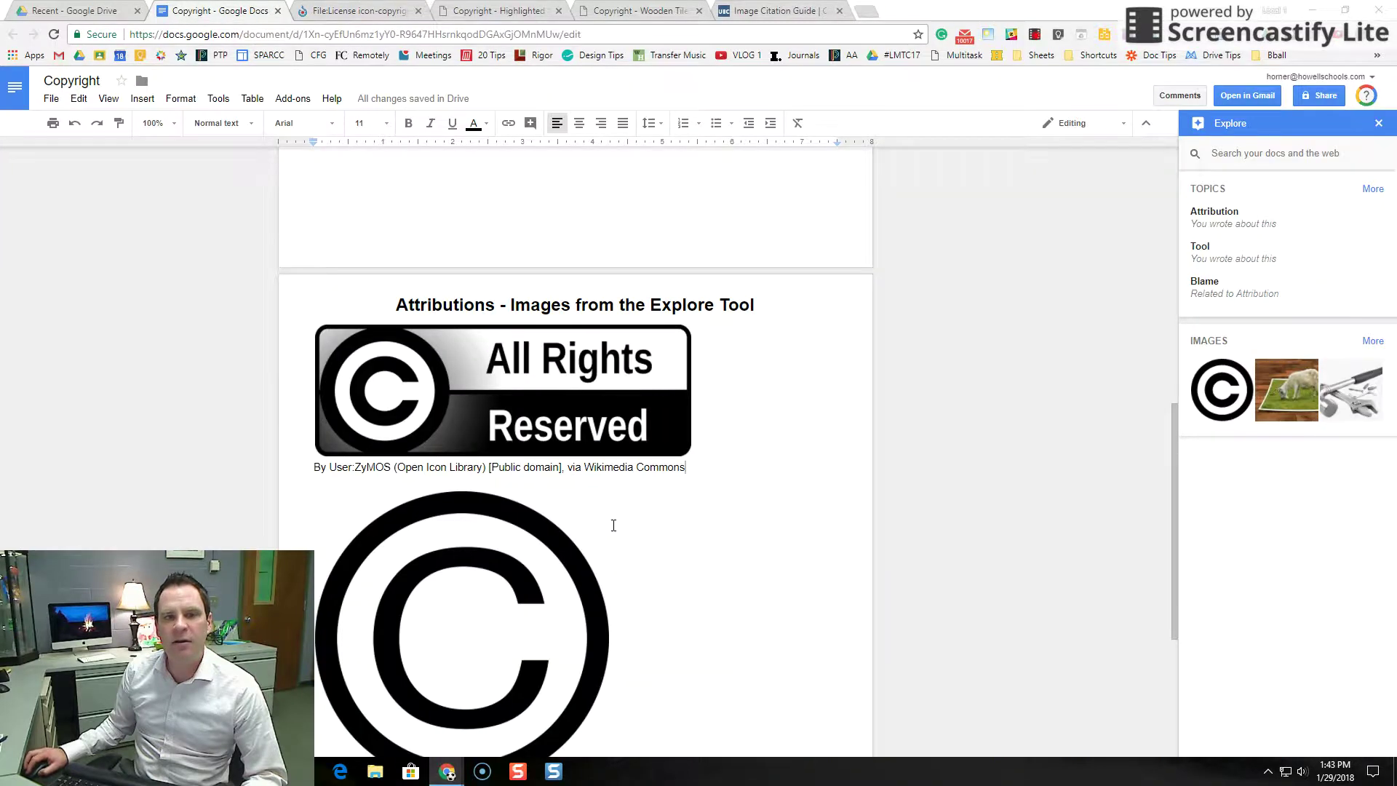
key("Return")
key("ctrl+v")
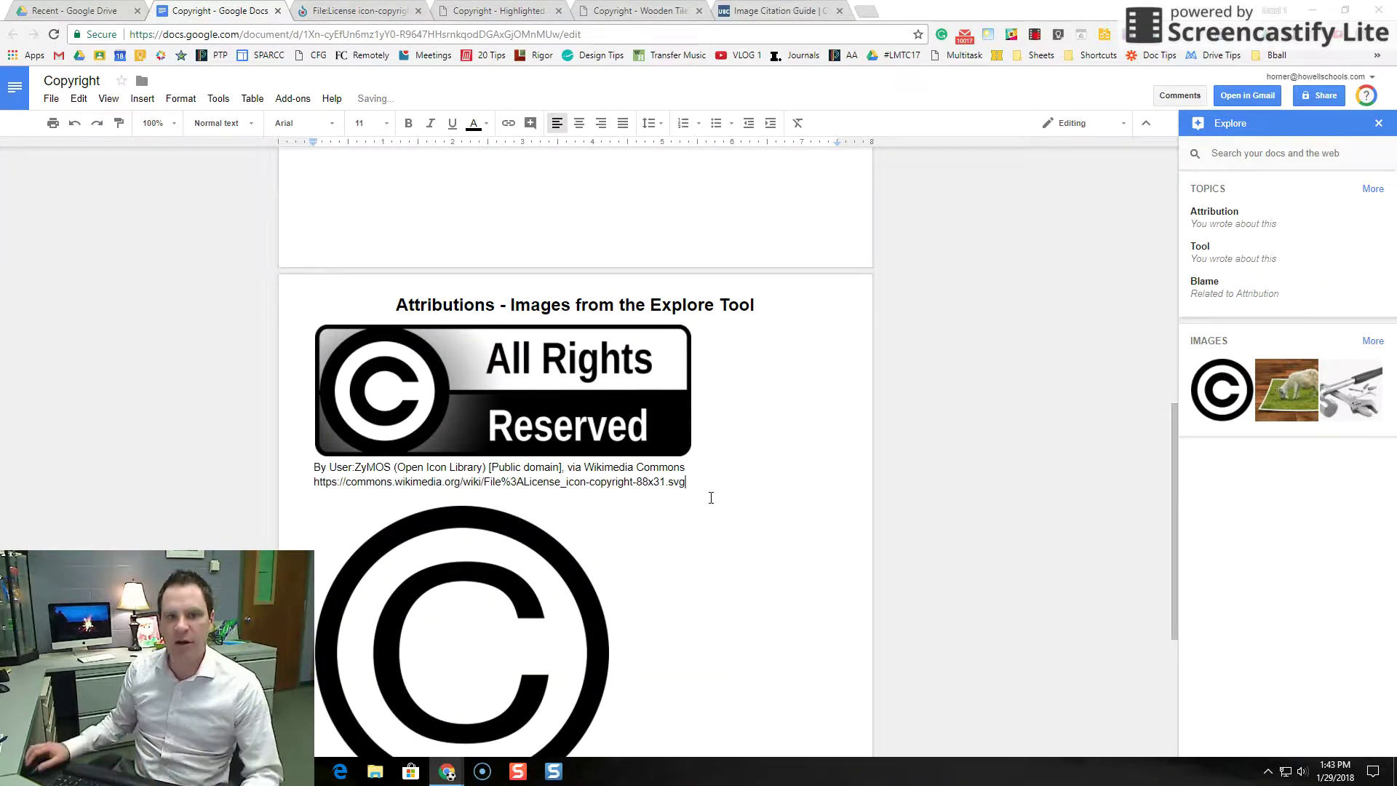
Open the copyright symbol image's source page on Pixabay
scroll(704, 523, "down", 4)
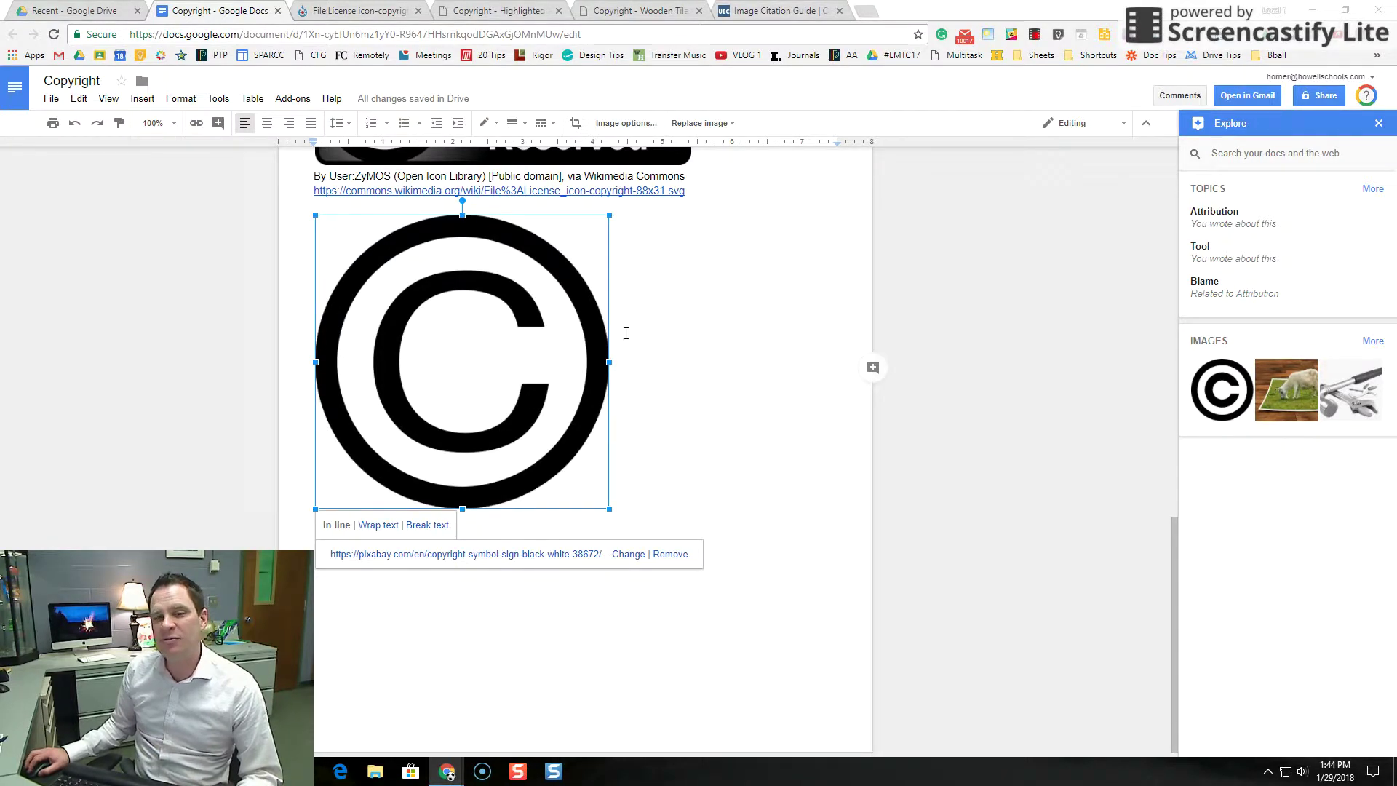
left_click(525, 555)
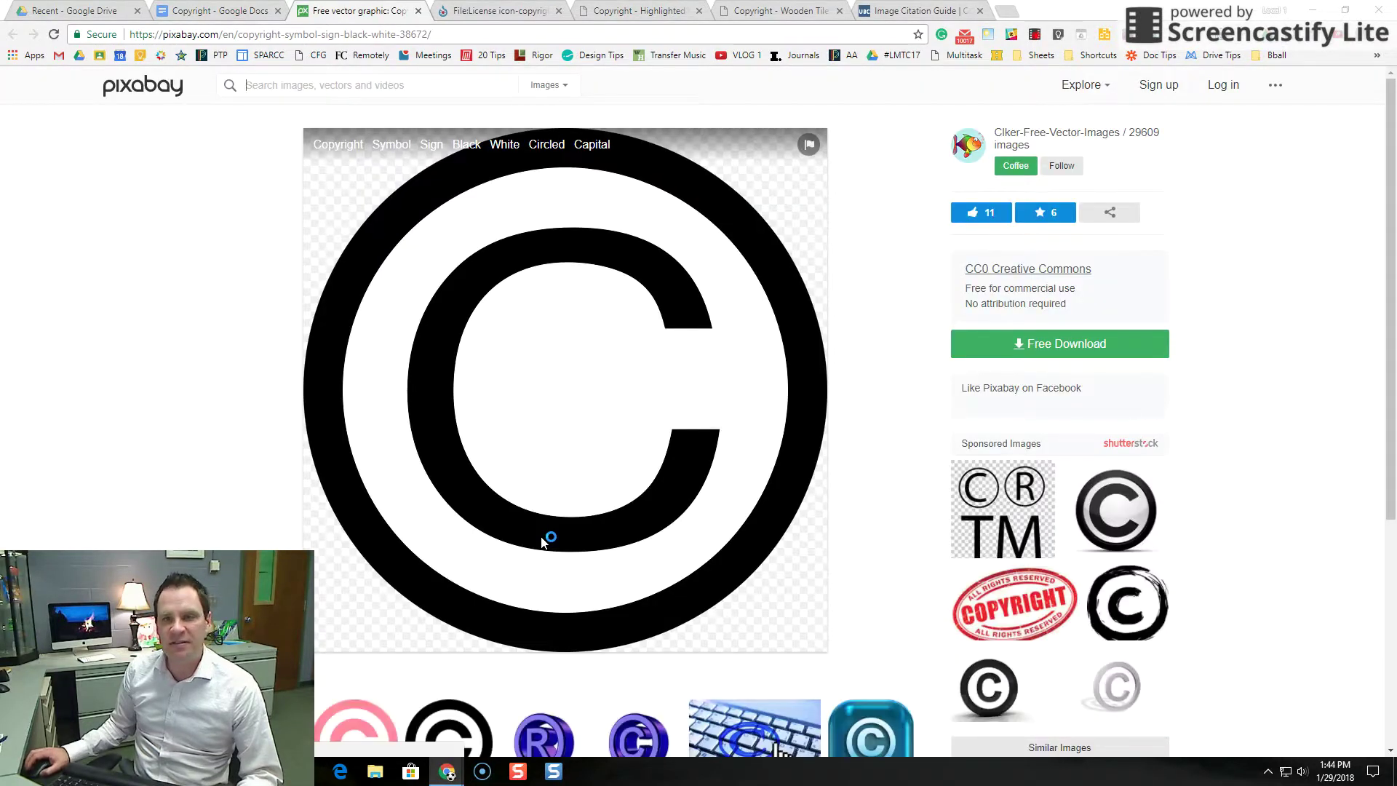
scroll(546, 538, "down", 5)
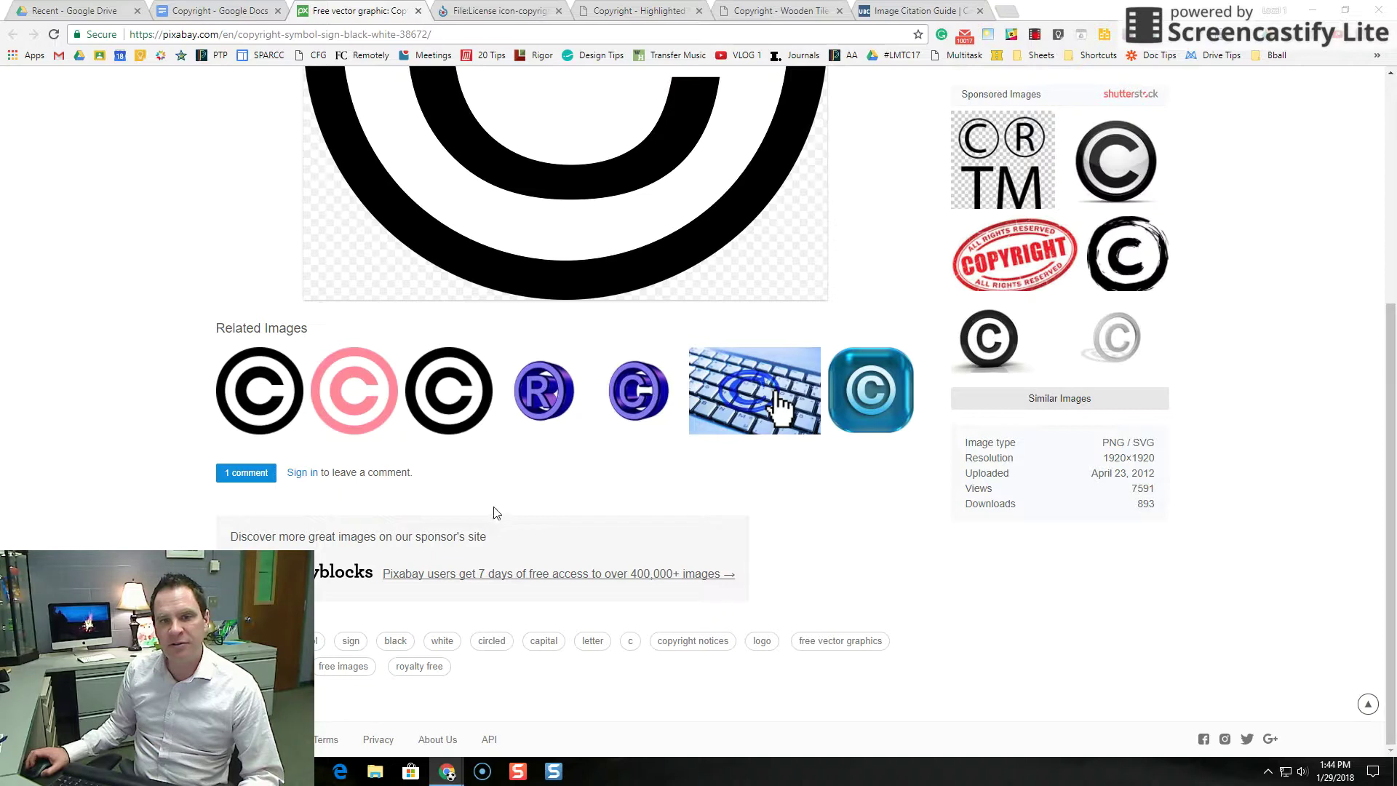
scroll(555, 500, "up", 4)
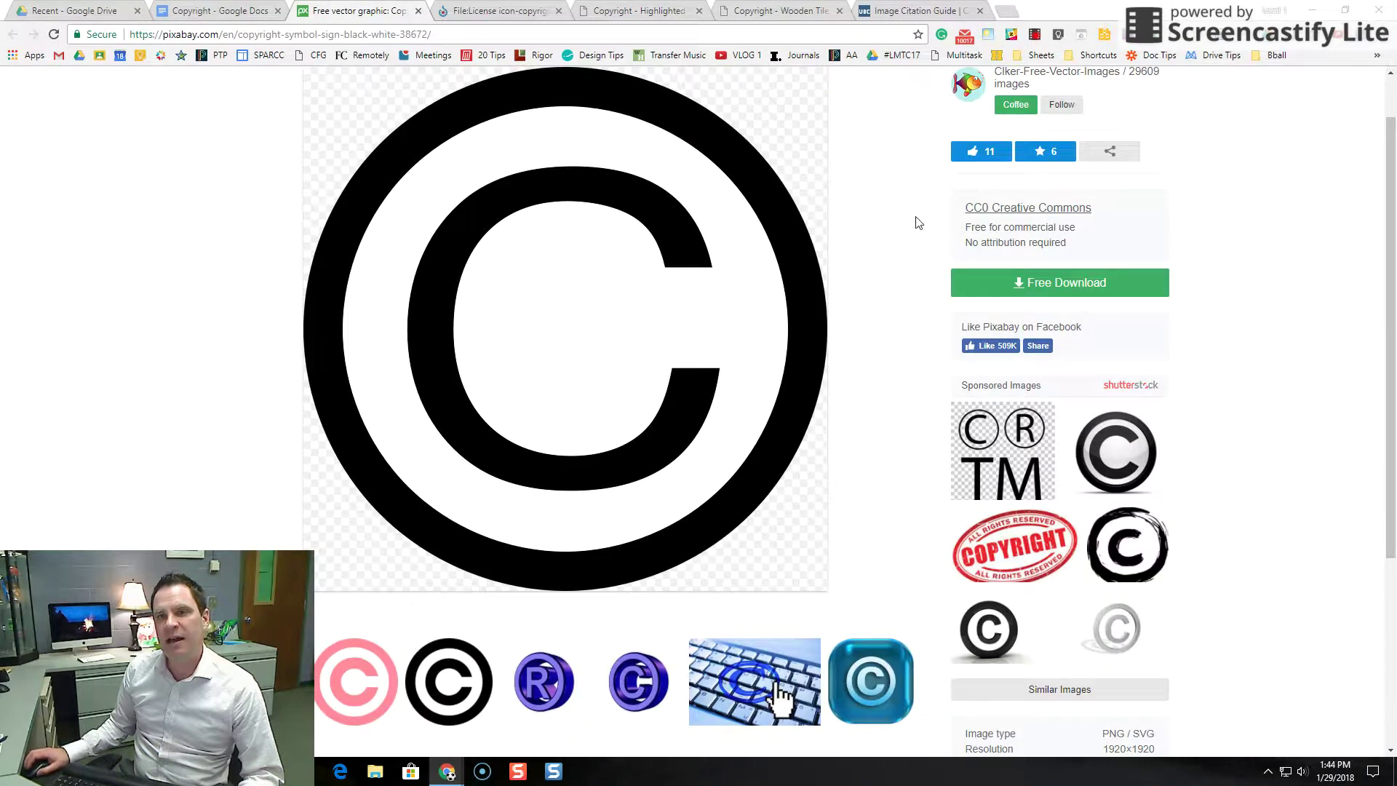
Review Pixabay's CC0 Terms of Service, which require no attribution, then return to the Copyright document
left_click(1010, 212)
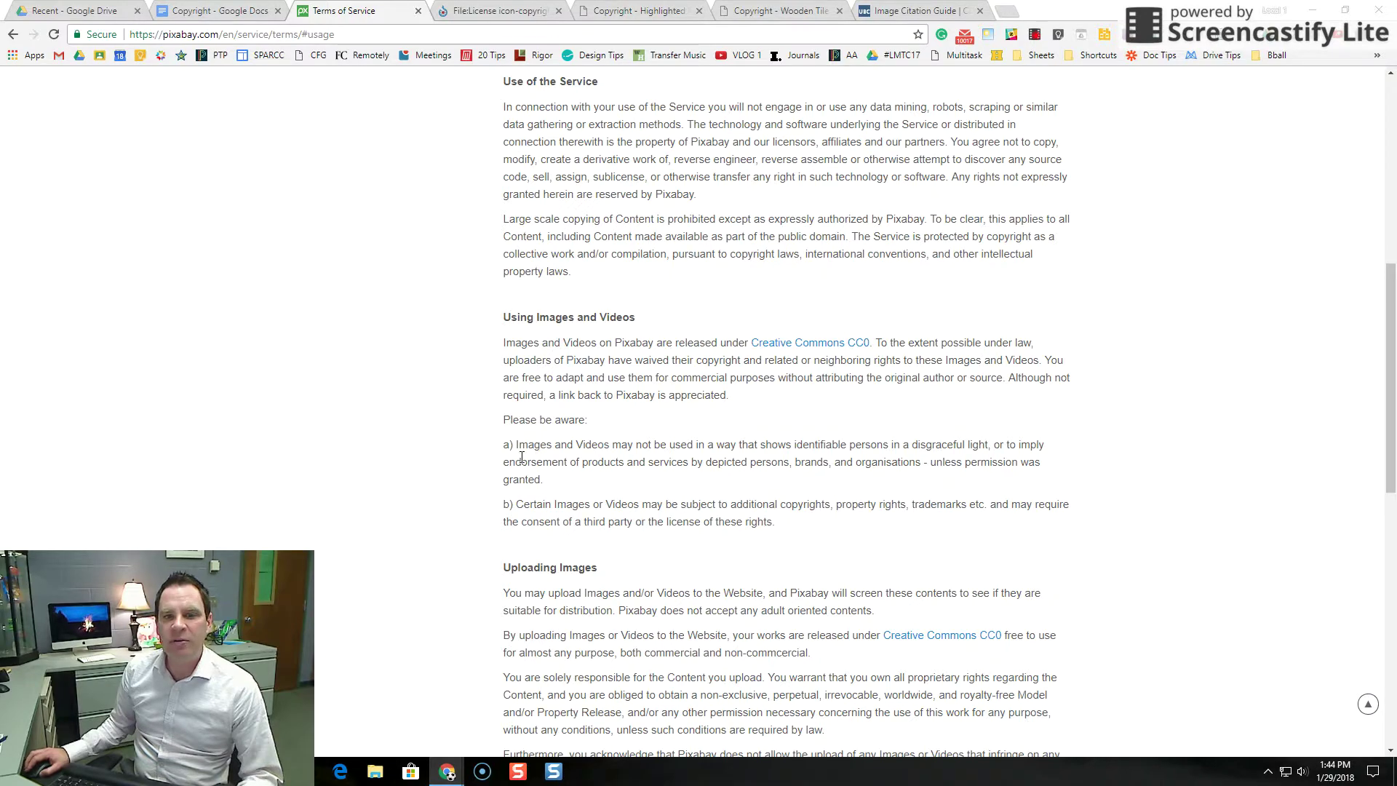
scroll(522, 457, "down", 3)
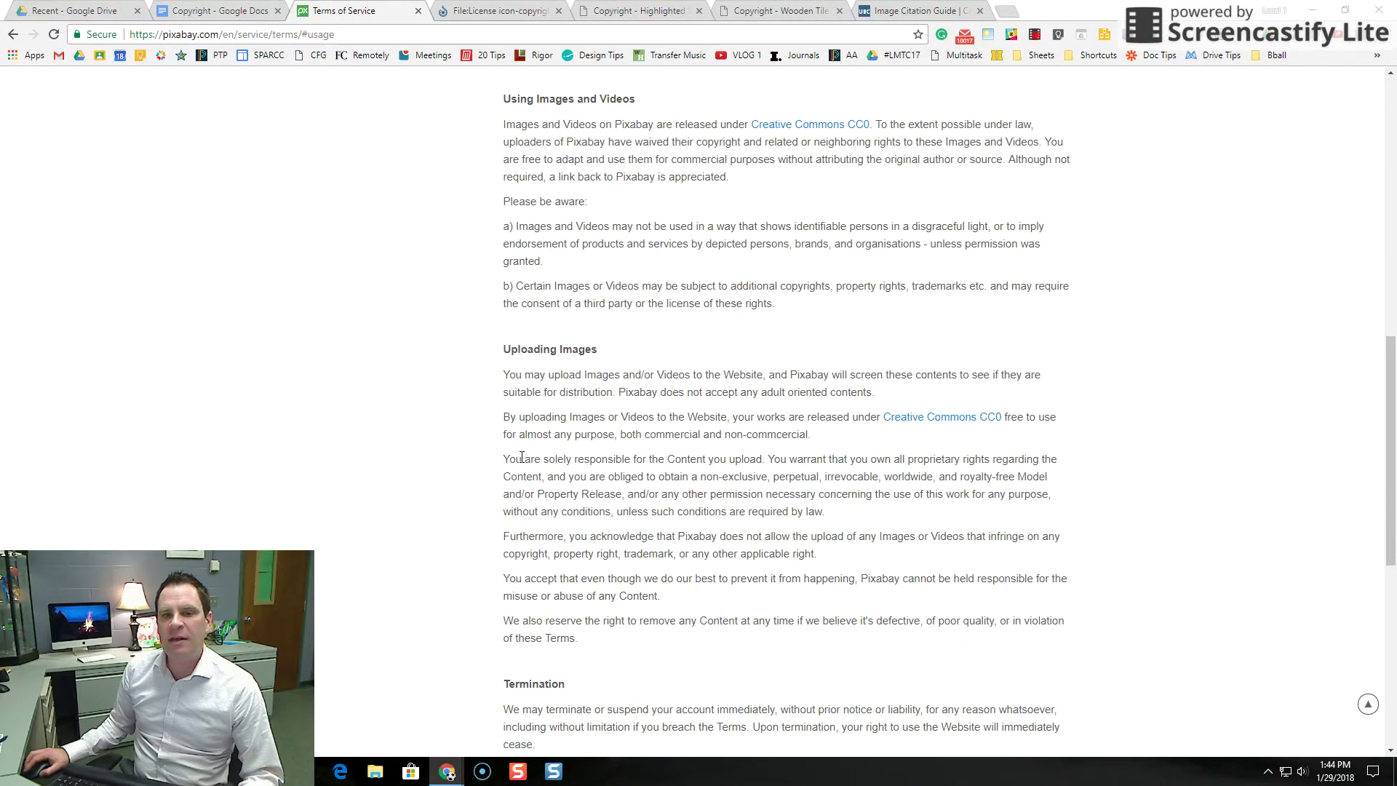
scroll(521, 457, "down", 5)
scroll(522, 465, "up", 18)
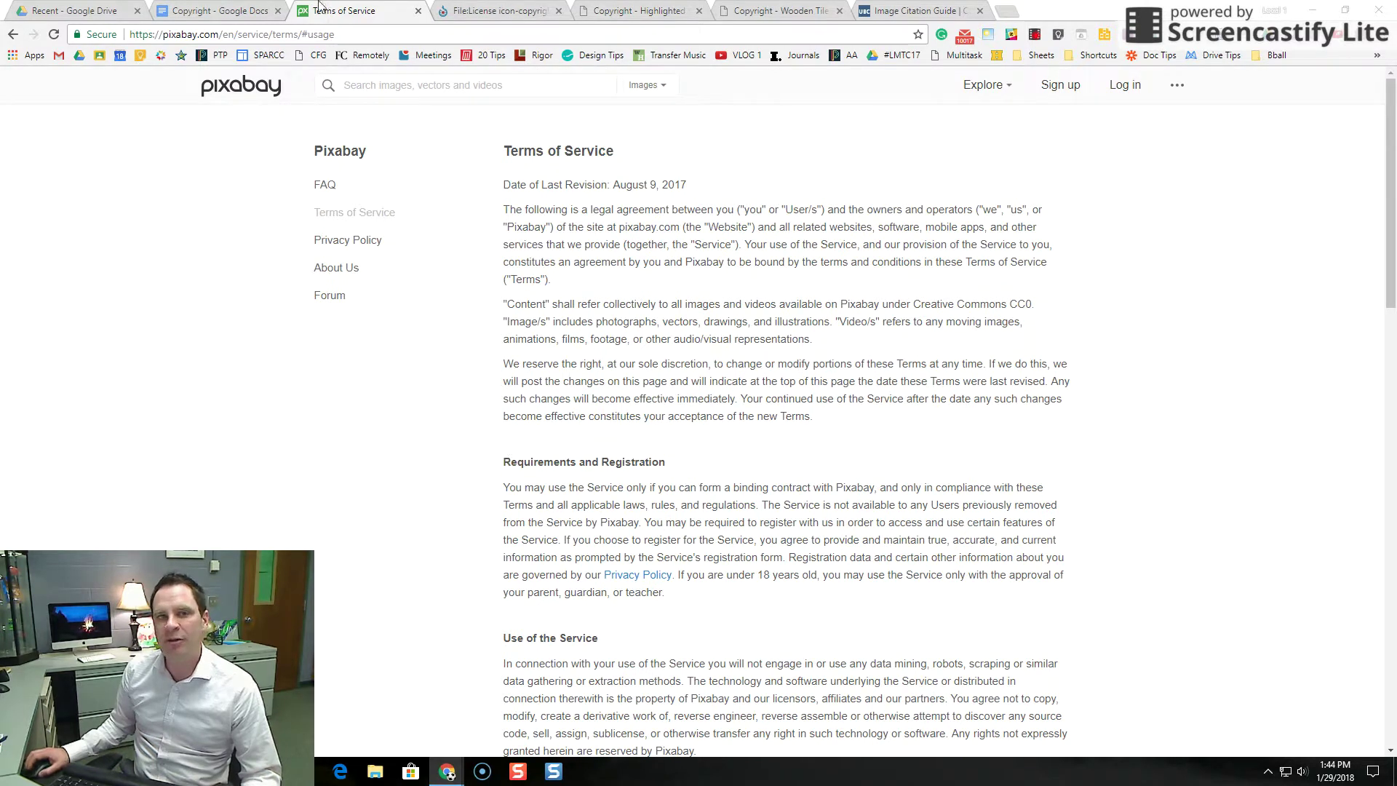
left_click(200, 11)
Close the Terms of Service page and reopen the image's Pixabay source page from its link
left_click(711, 416)
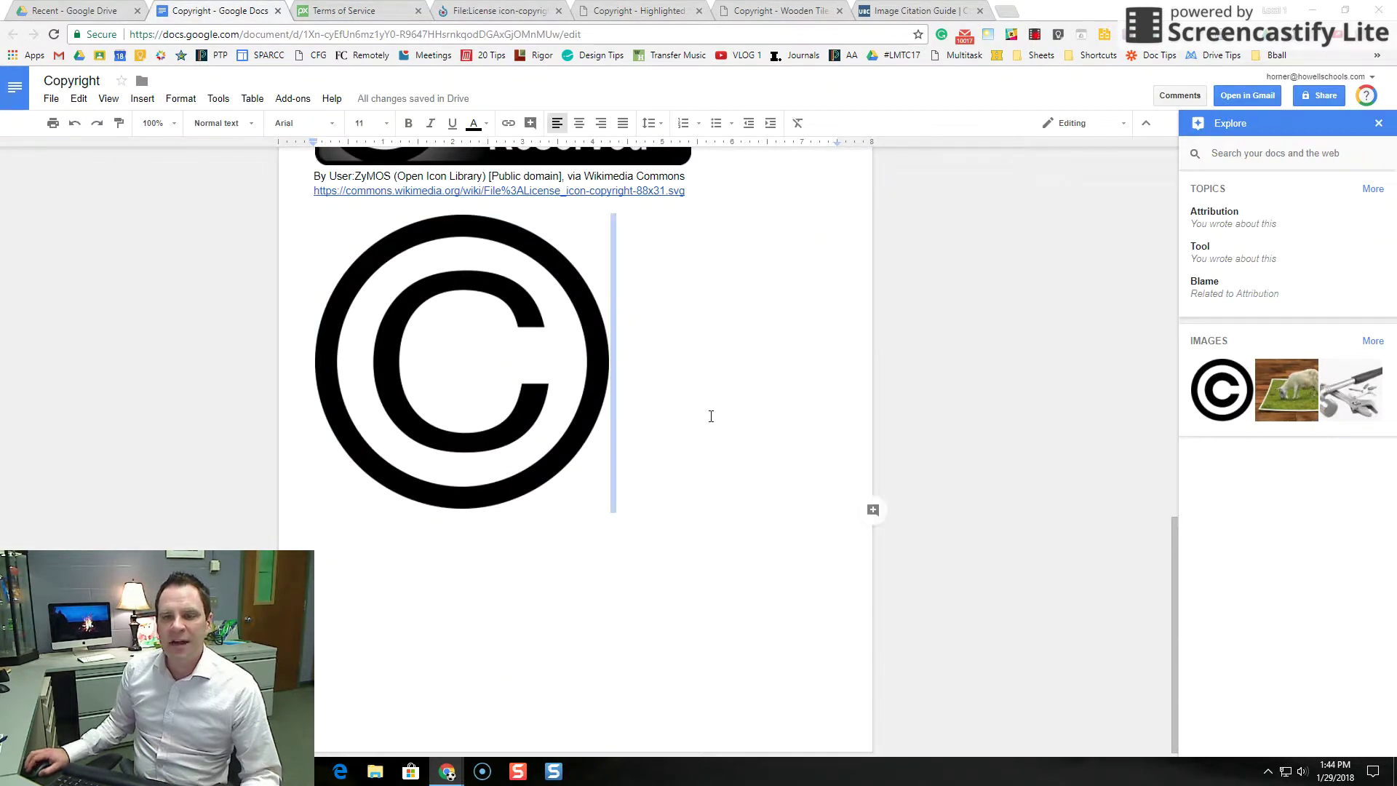
left_click(441, 463)
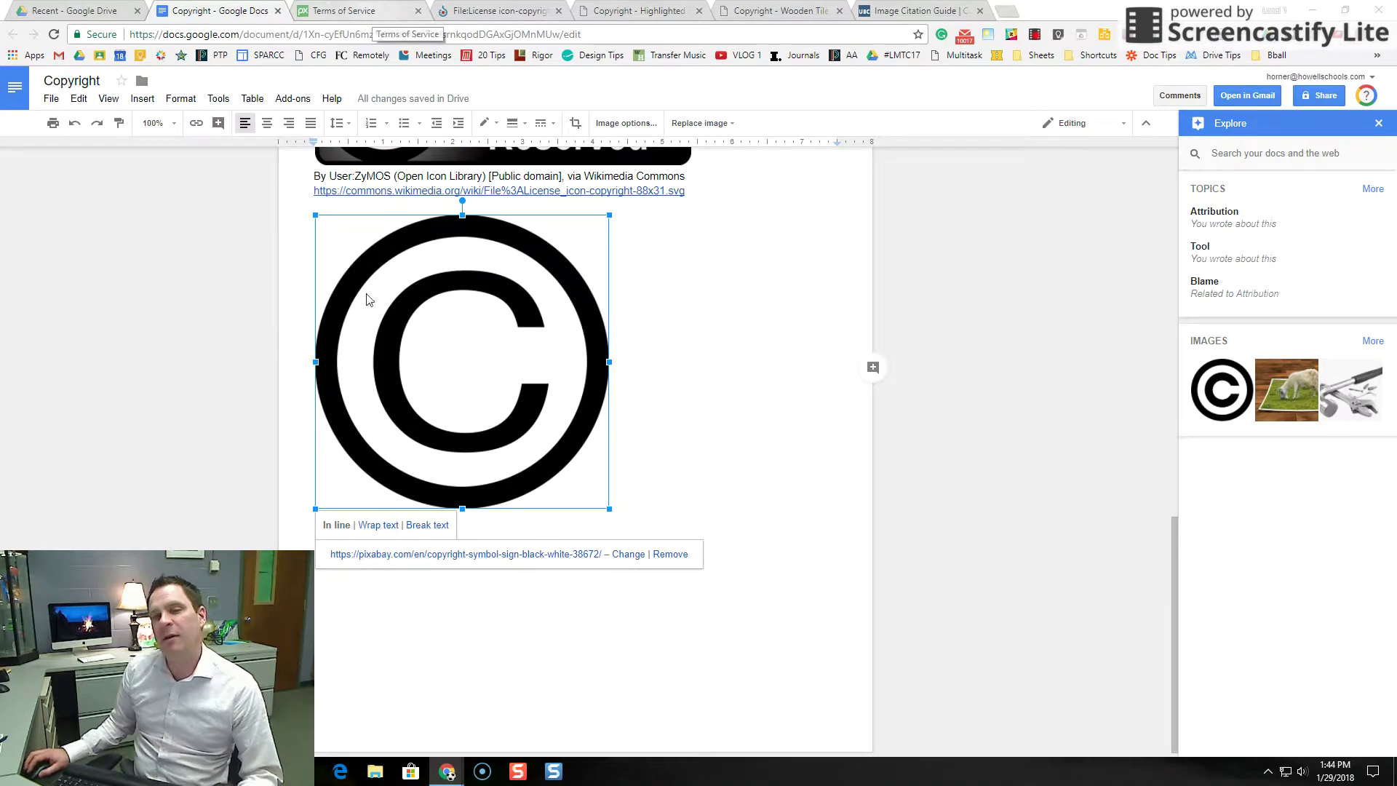
left_click(374, 13)
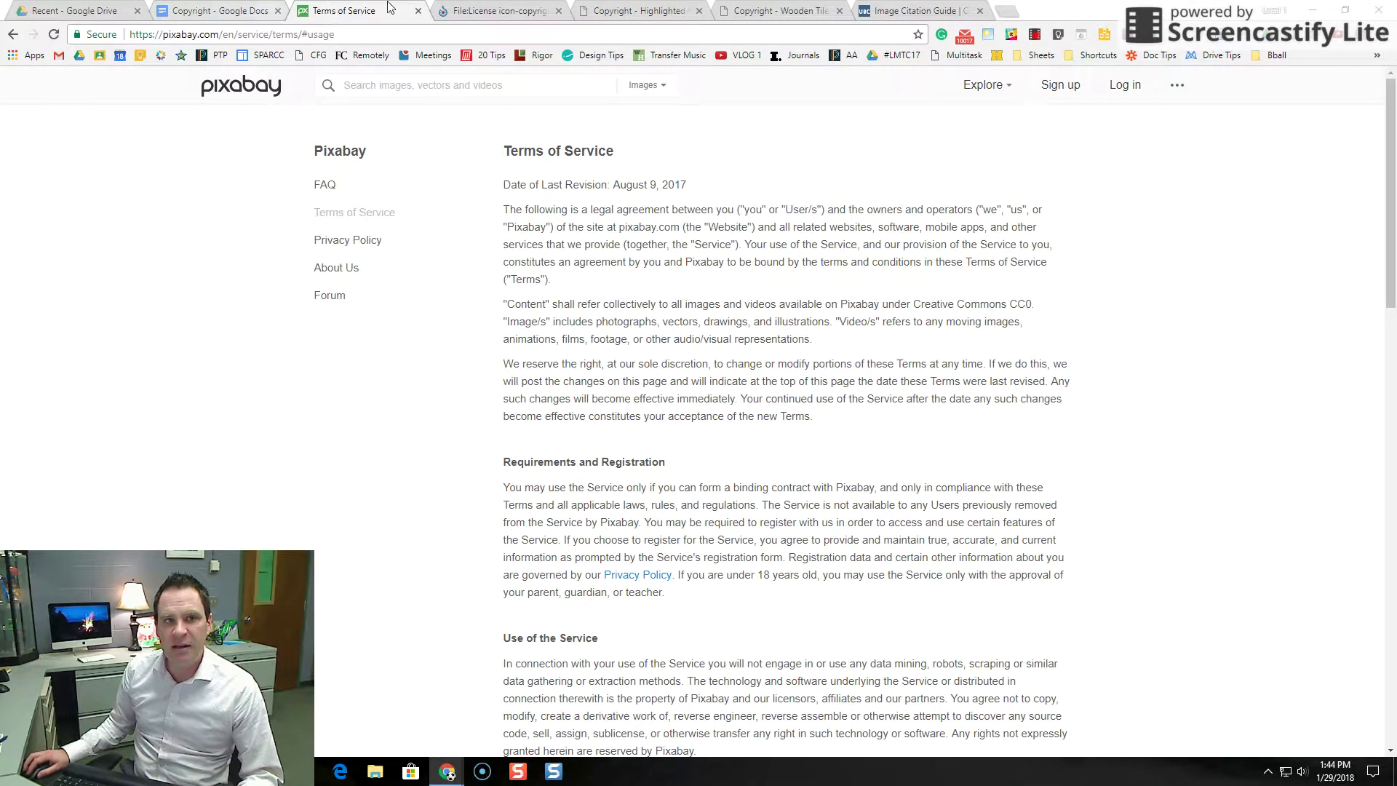
left_click(420, 11)
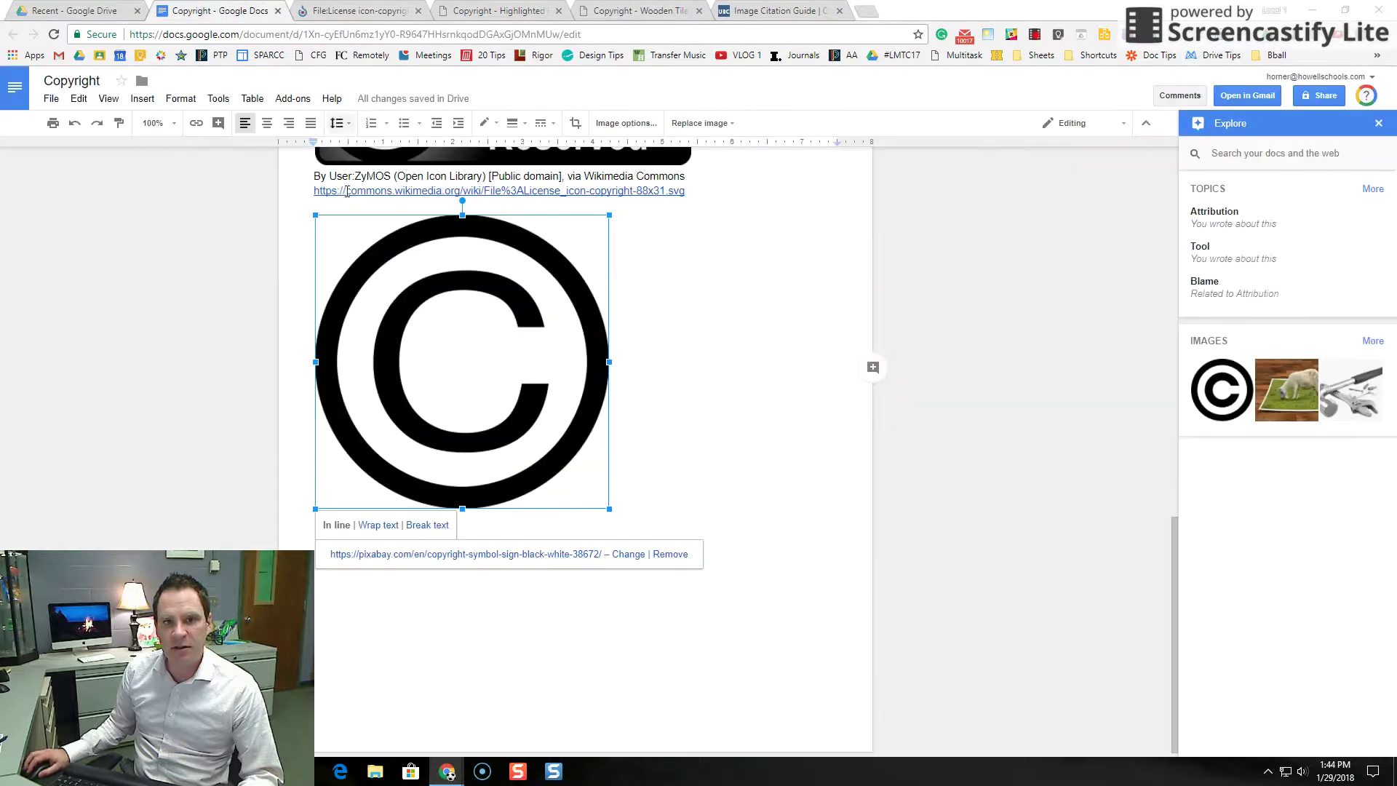
left_click(555, 554)
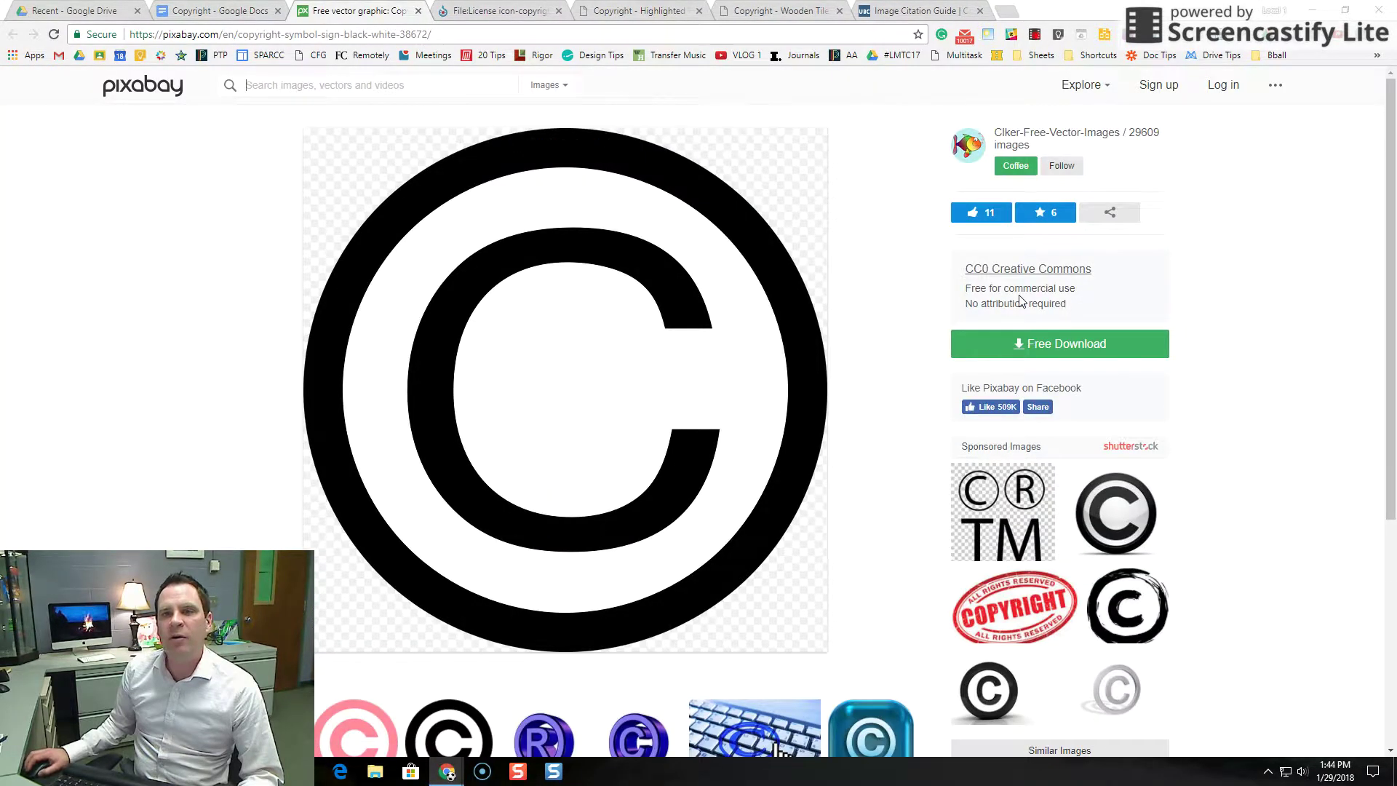
Copy the 'CC0 Creative Commons' link text from the Pixabay page
right_click(1009, 269)
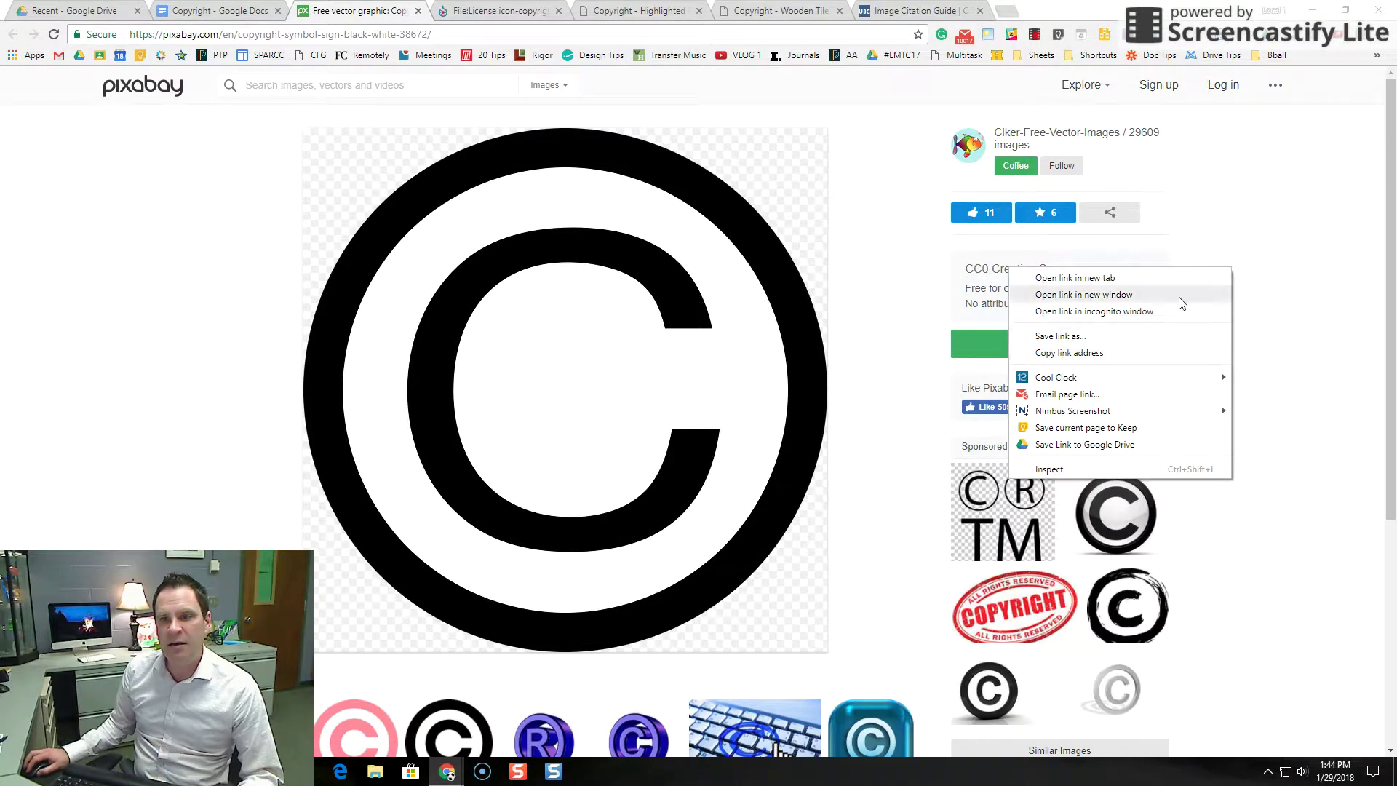
left_click(1248, 248)
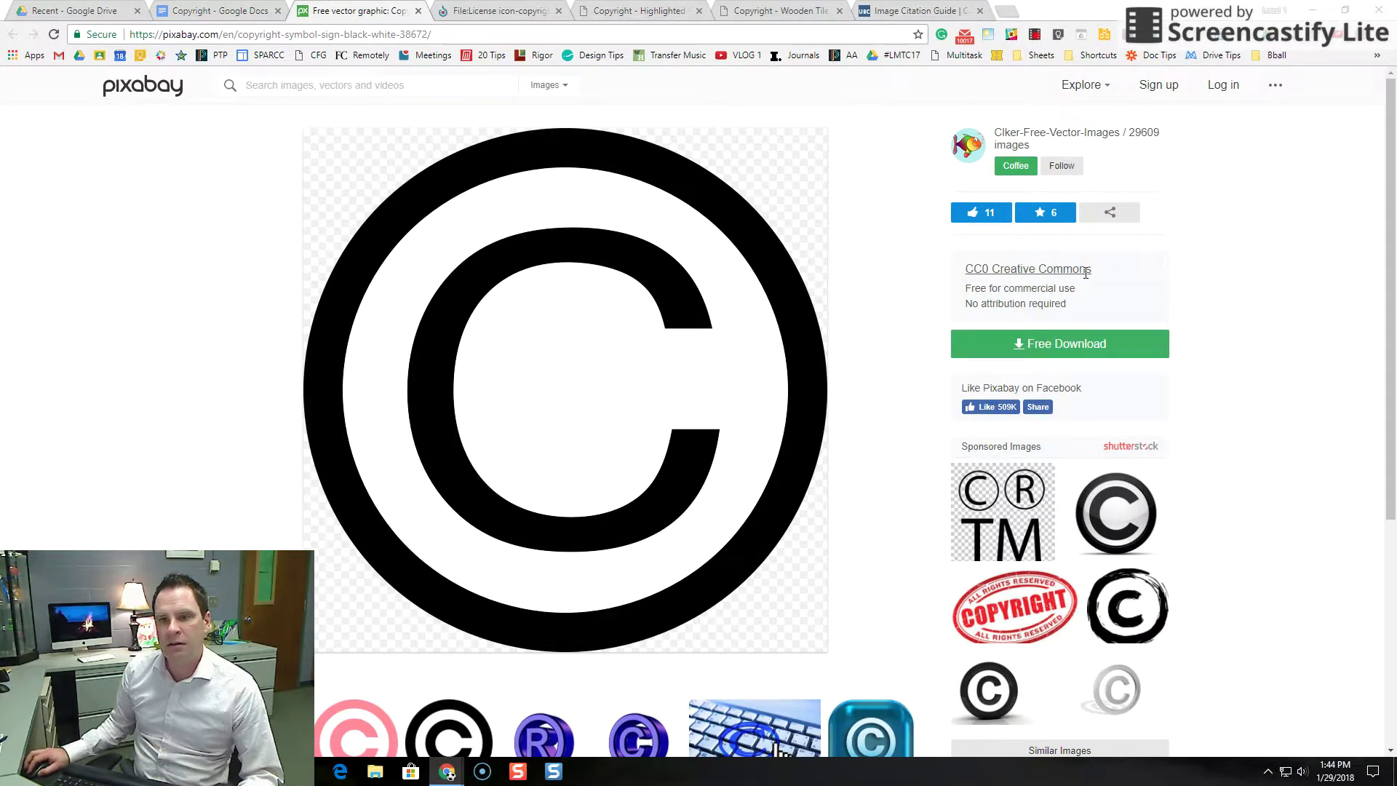
left_click_drag(1086, 272, 964, 270)
right_click(976, 271)
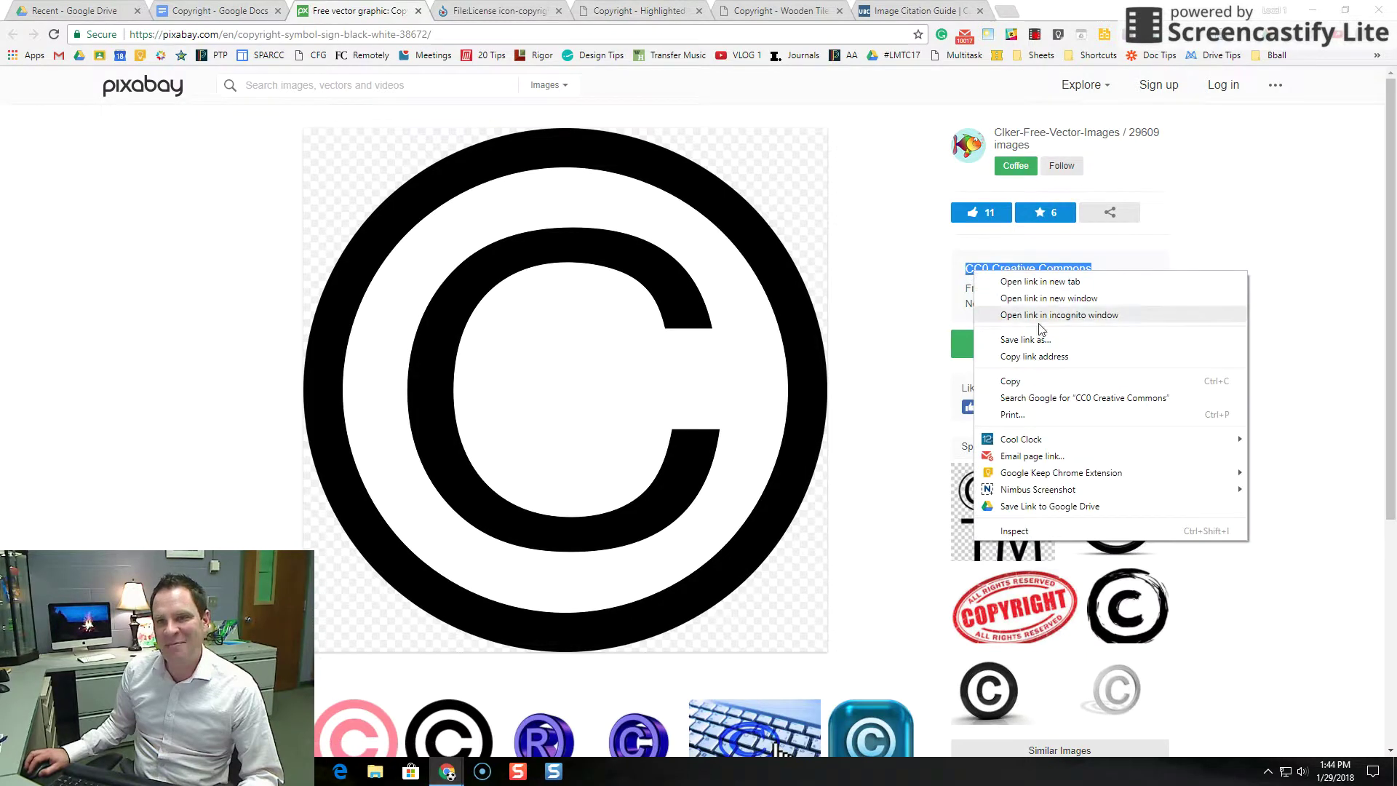
left_click(1042, 381)
Paste the CC0 Creative Commons link on a new line below the copyright image
key("ctrl+shift+Tab")
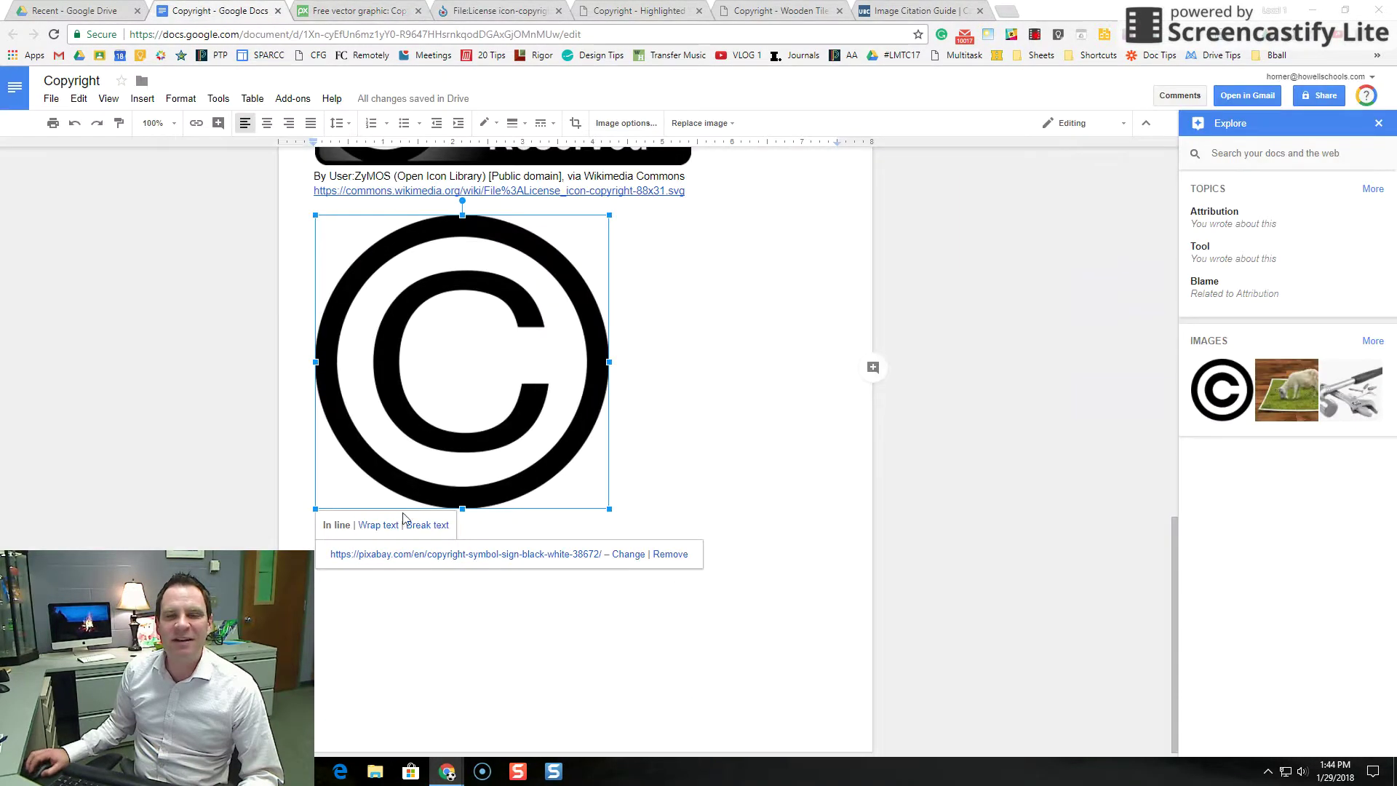
left_click(494, 525)
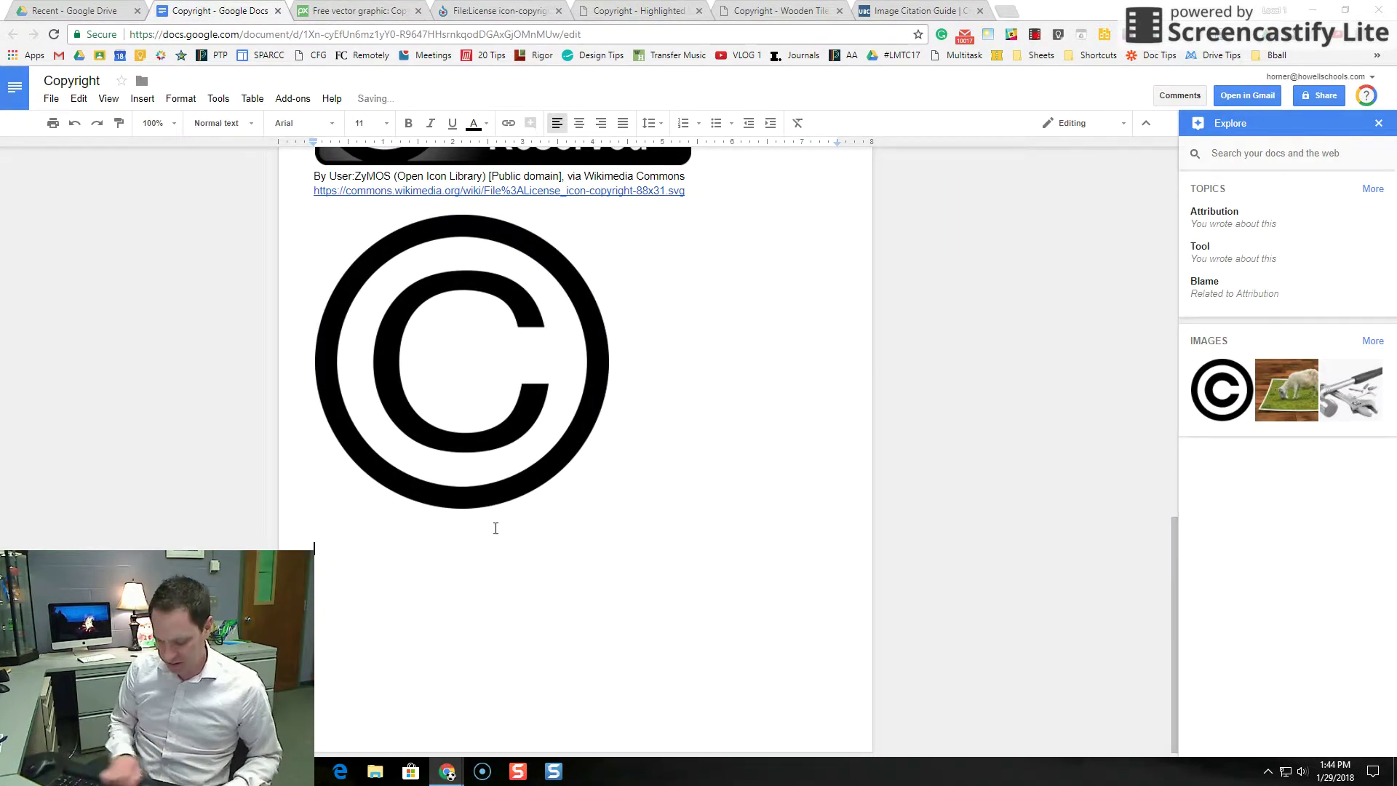
key("ctrl+v")
key("Return")
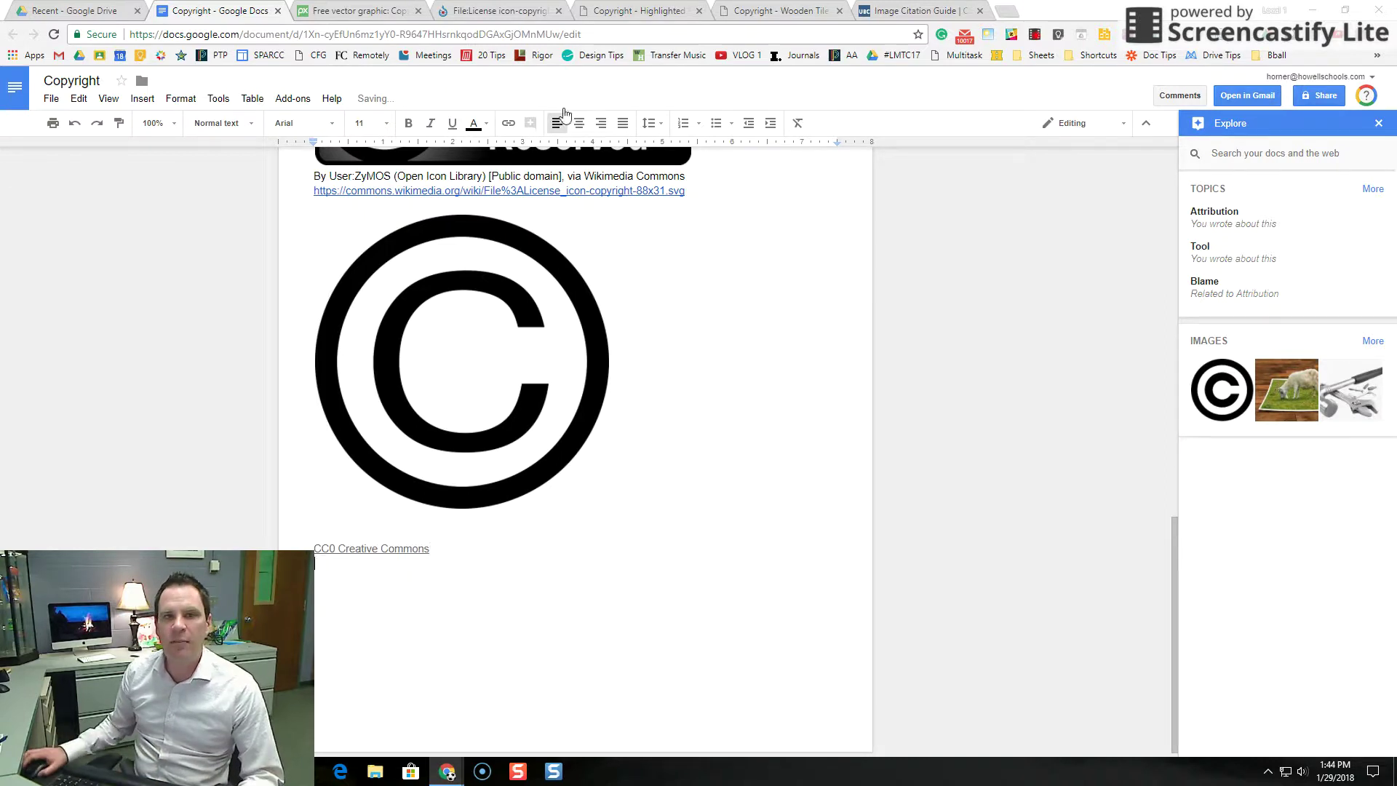
Copy the Pixabay page URL and paste it beneath the licence link
left_click(349, 11)
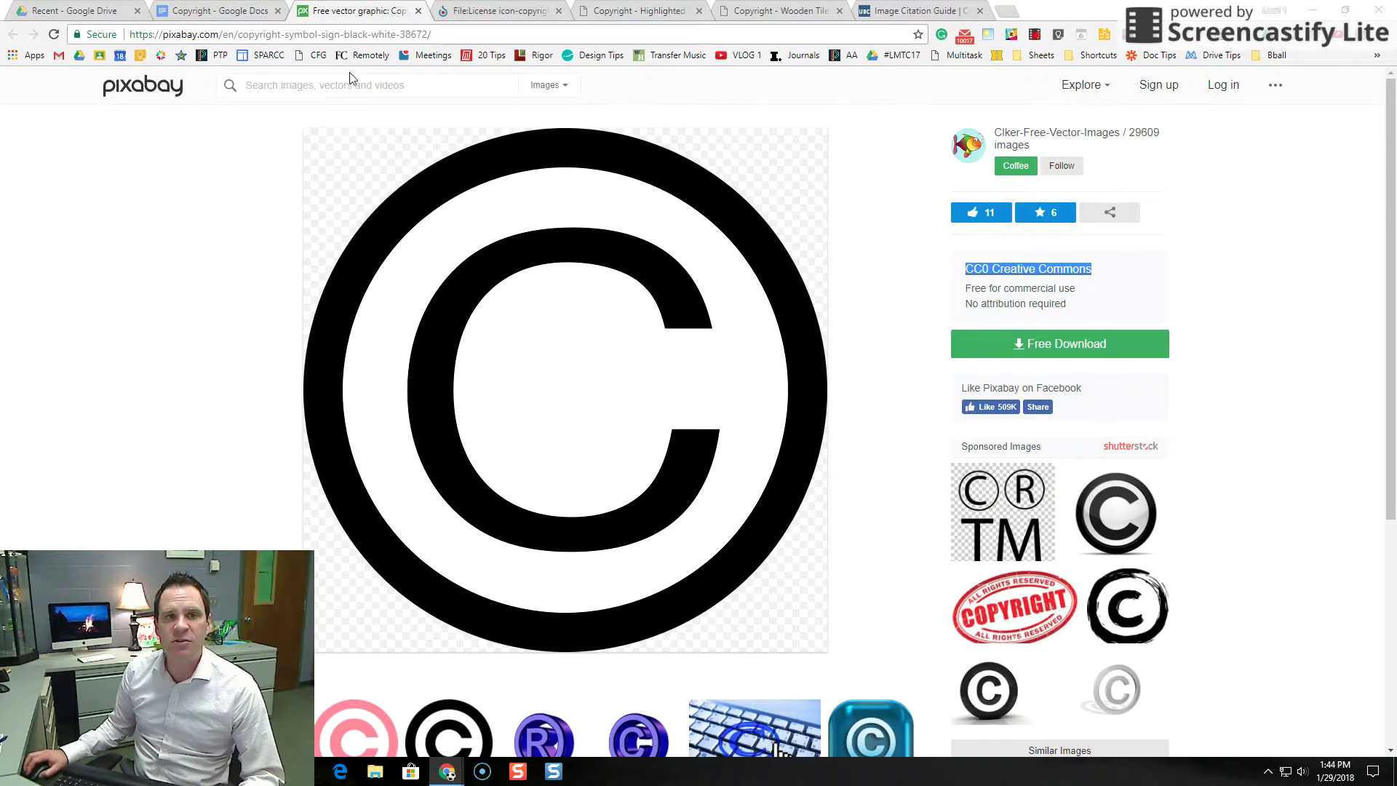
right_click(353, 35)
left_click(399, 91)
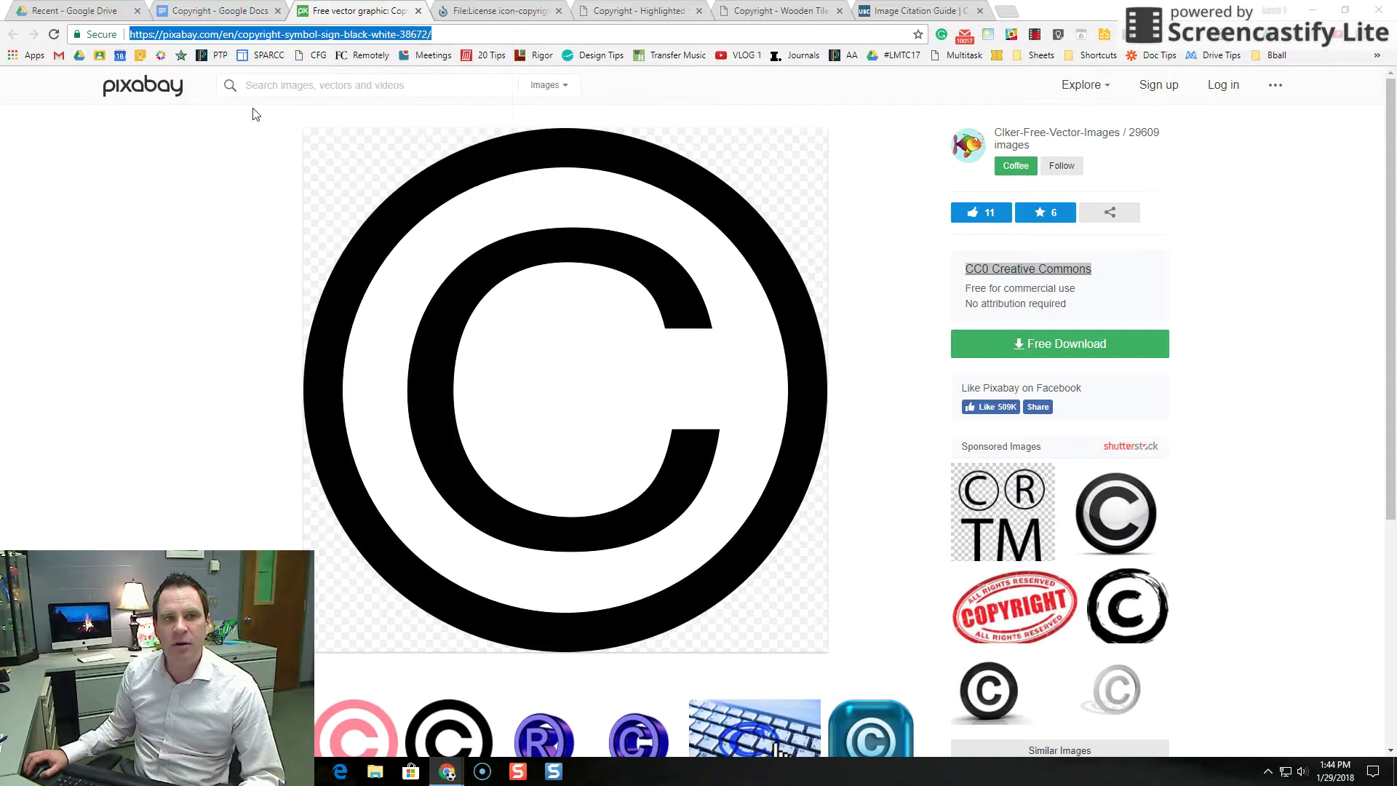
left_click(197, 12)
key("ctrl+v")
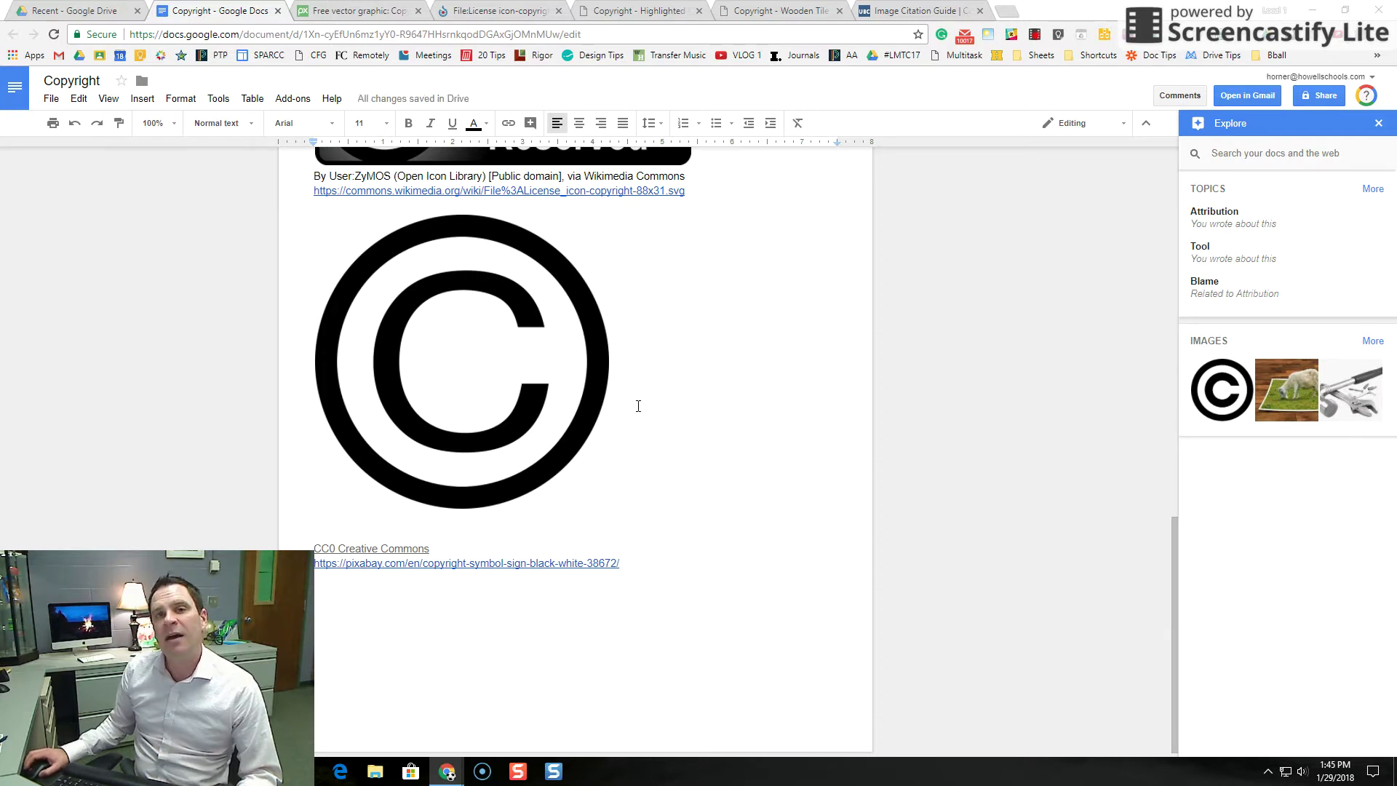
scroll(744, 366, "up", 1)
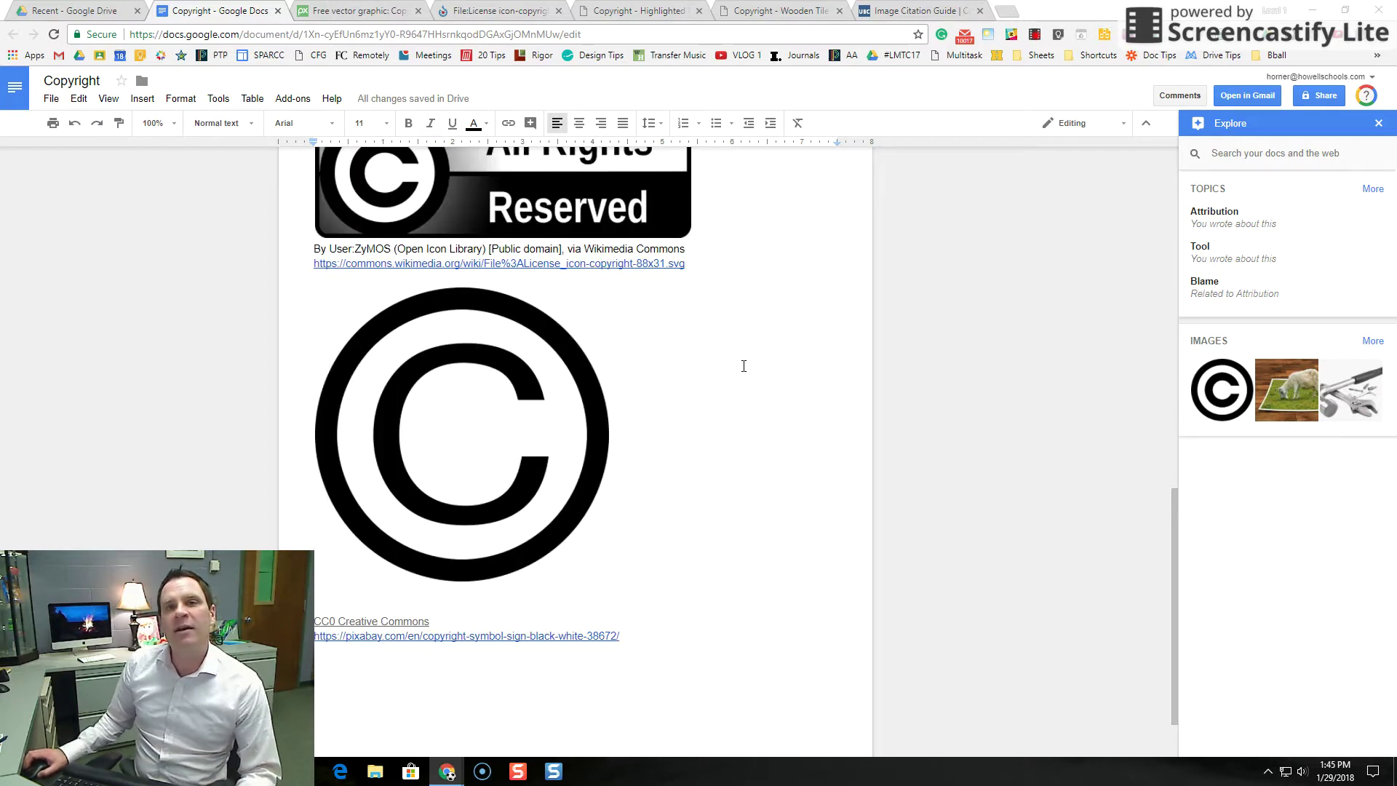